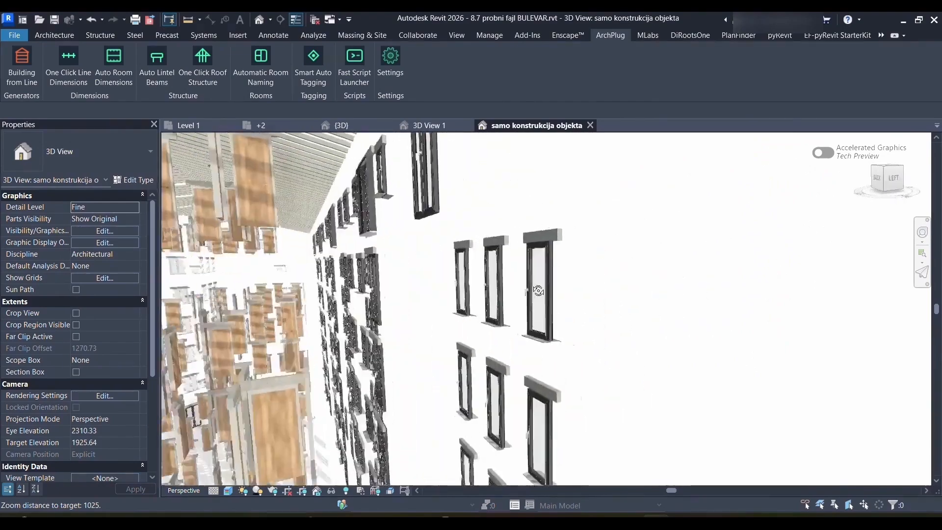
- Select all instances of the 10 x 20 cm lintel beam type that are visible in the structure-only 3D view
right_click(441, 247)
mouse_move(507, 309)
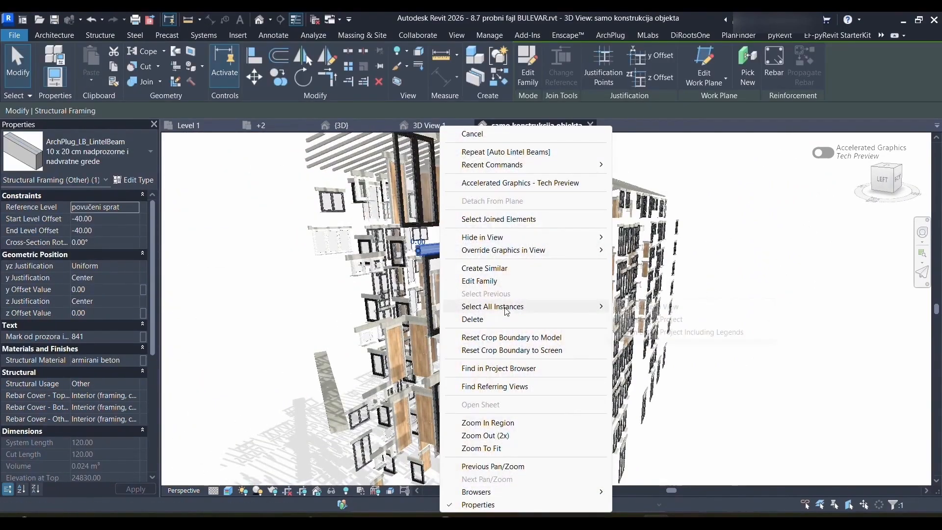
left_click(661, 309)
middle_click_drag(777, 295, 781, 303)
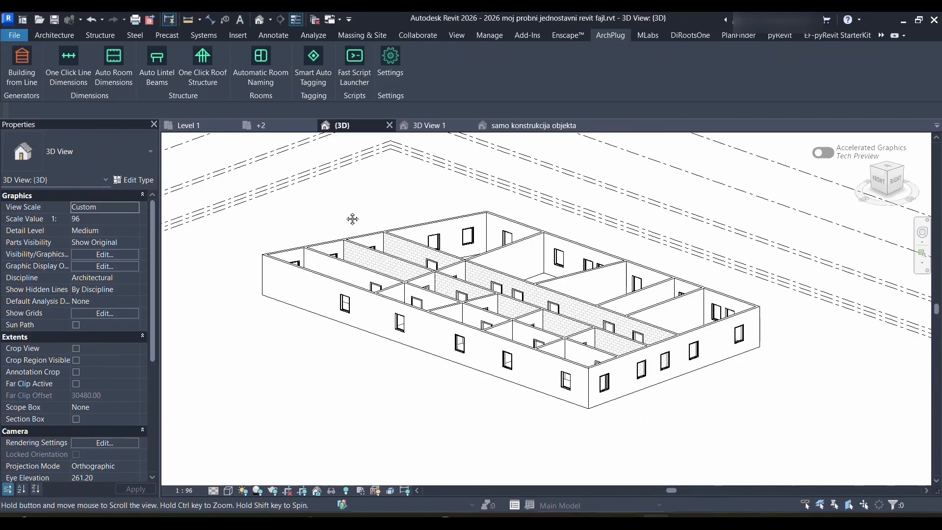
middle_click_drag(365, 215, 354, 217)
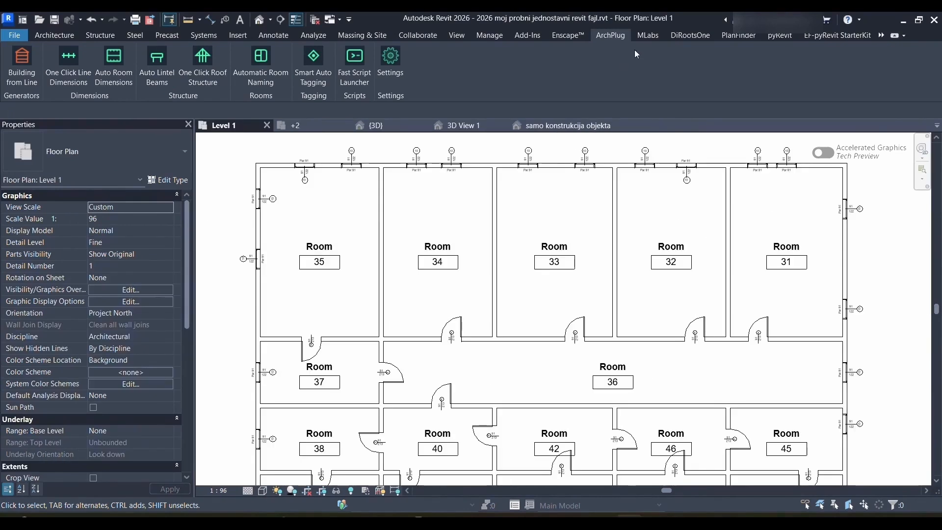
- Refresh the account status in the ArchPlug settings, review the installed plugins and choose the Light theme
left_click(405, 69)
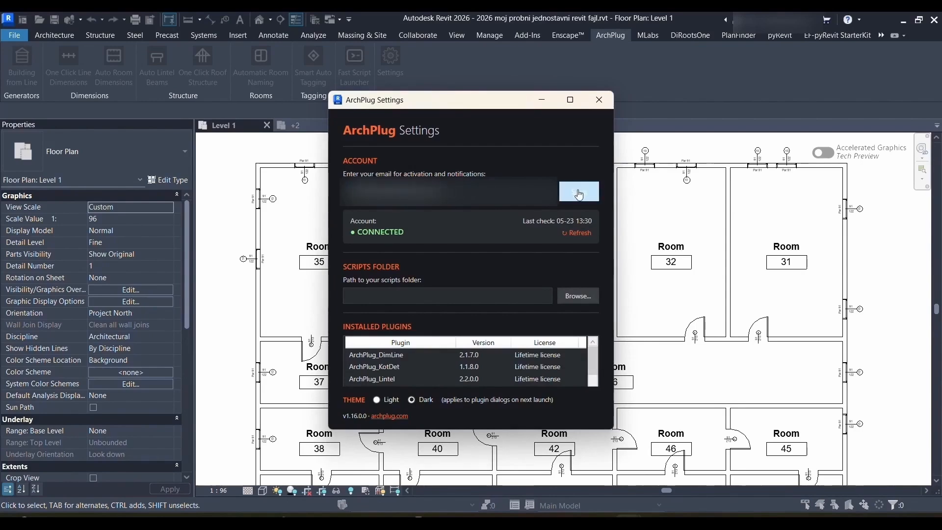
left_click(579, 234)
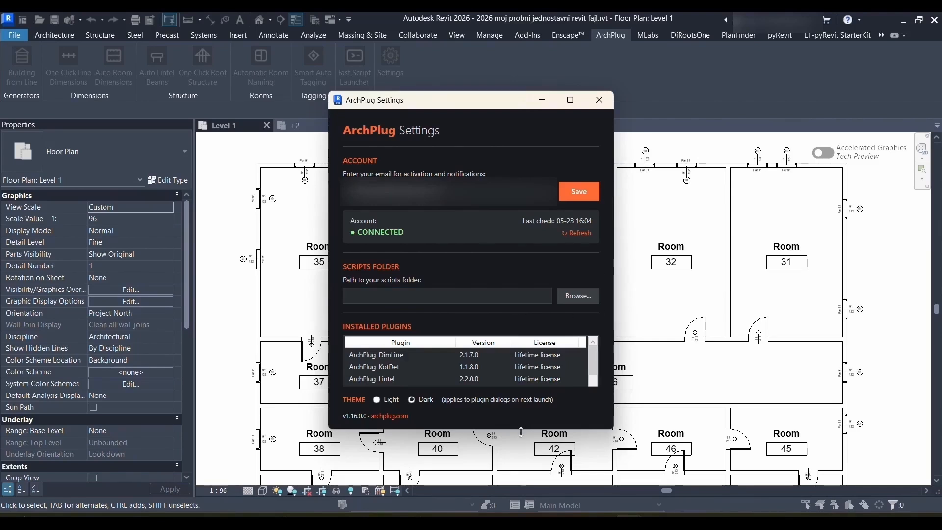
left_click_drag(520, 430, 525, 475)
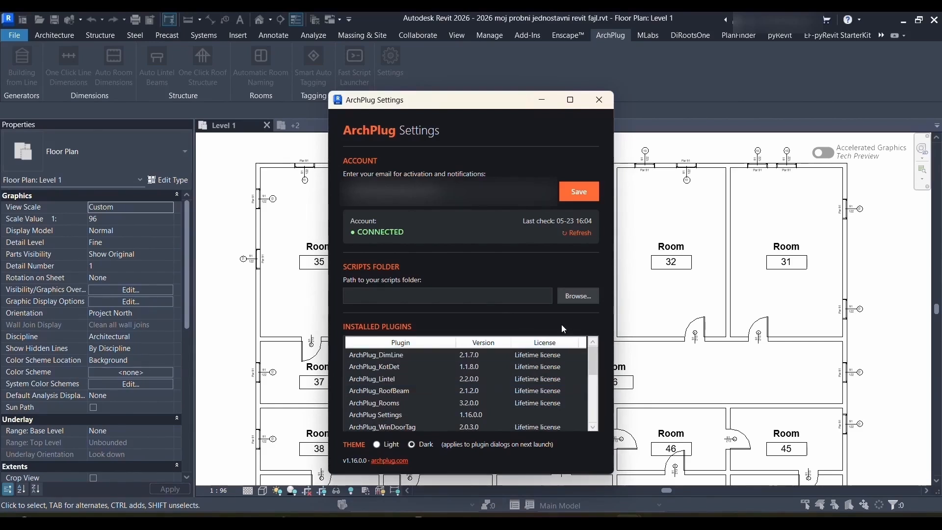
scroll(354, 423, "down", 2)
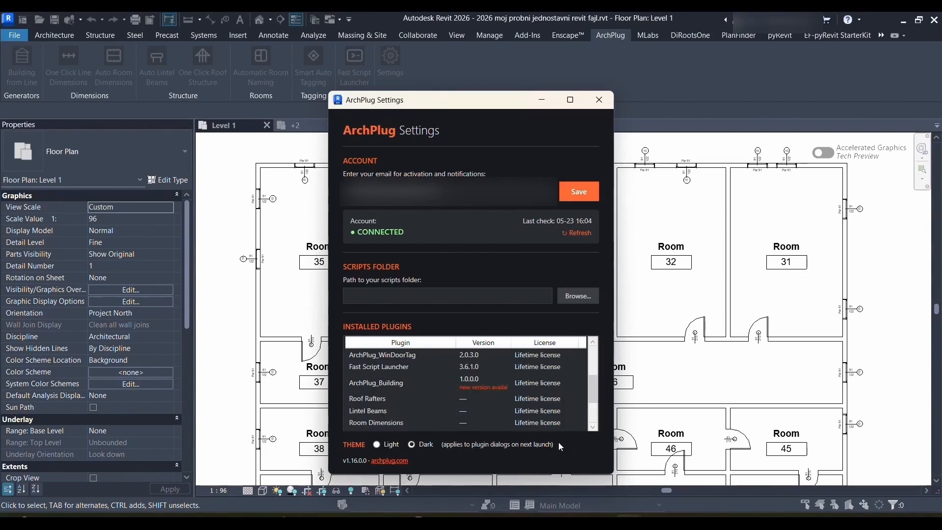
left_click(377, 444)
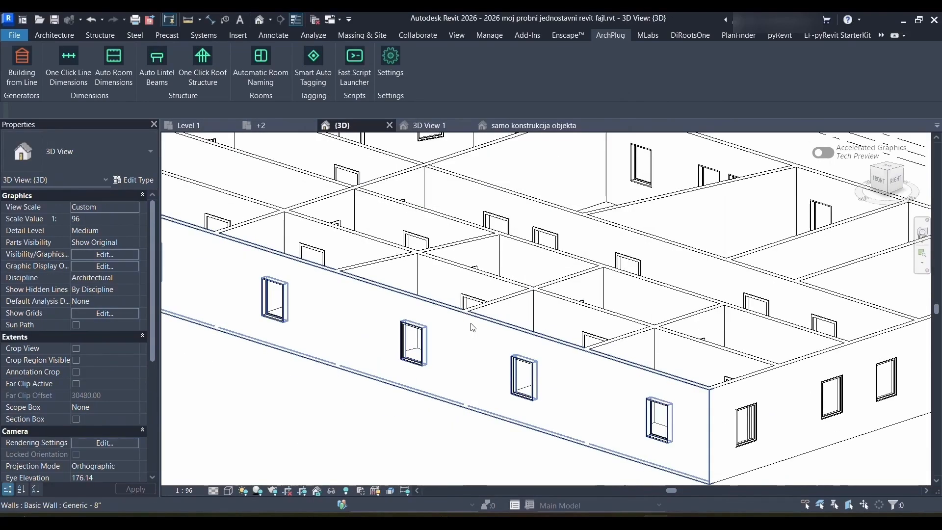
- Select all Generic - 8" Masonry walls visible in the {3D} view and hide them
middle_click_drag(517, 315, 517, 326, "shift")
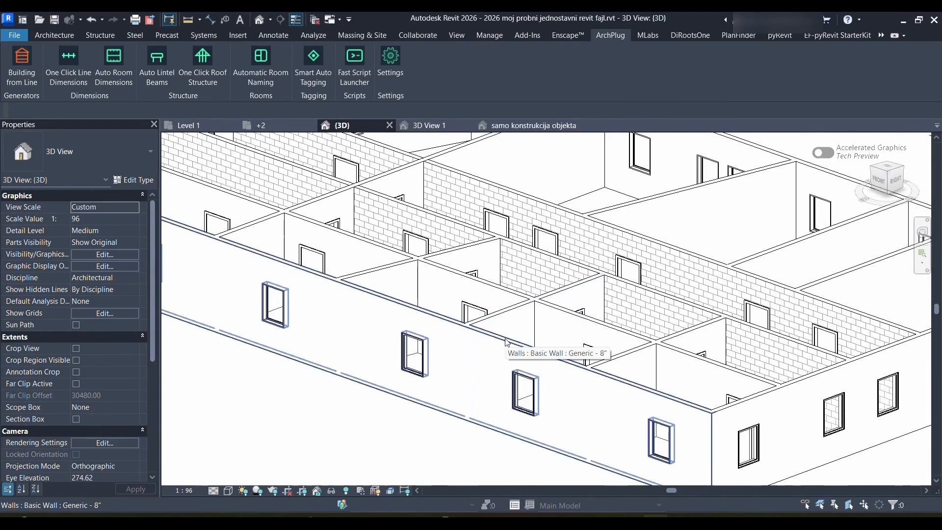
scroll(507, 343, "down", 5)
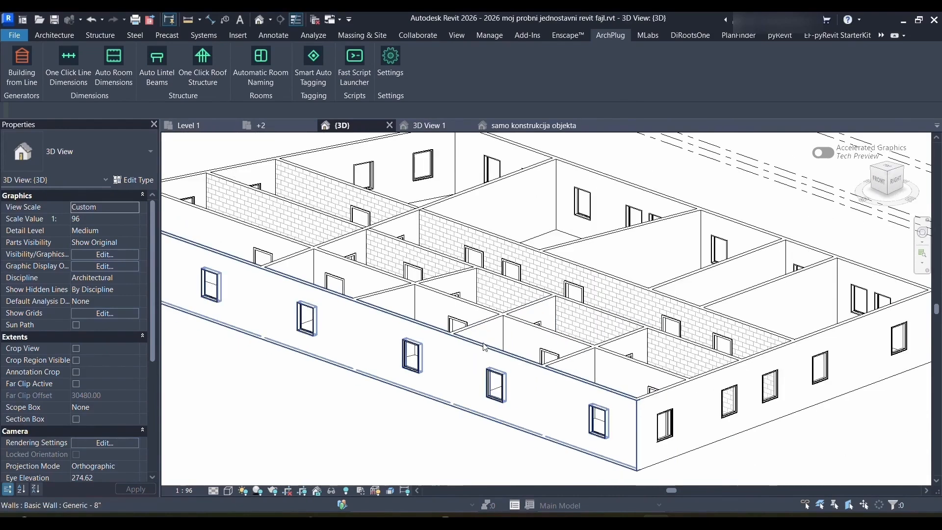
scroll(556, 332, "up", 4)
left_click(484, 353)
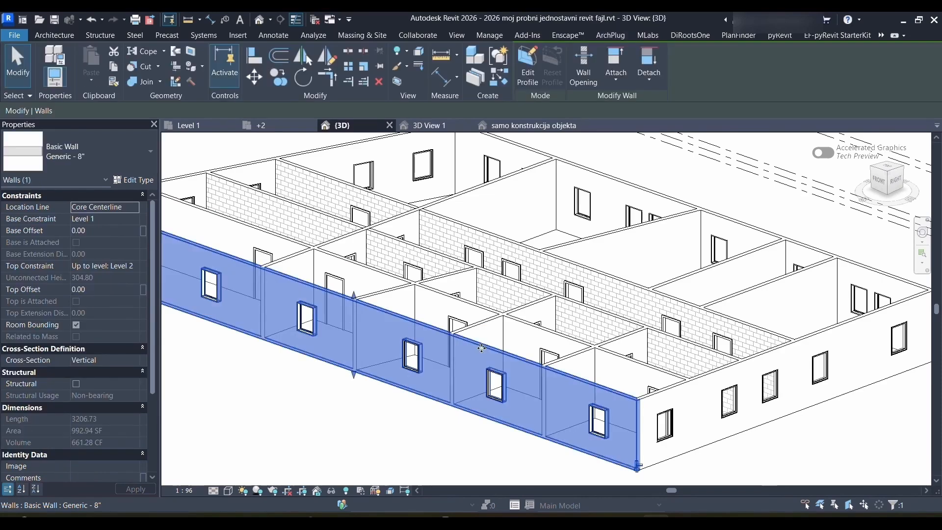
left_click(599, 312)
middle_click_drag(599, 311, 570, 301)
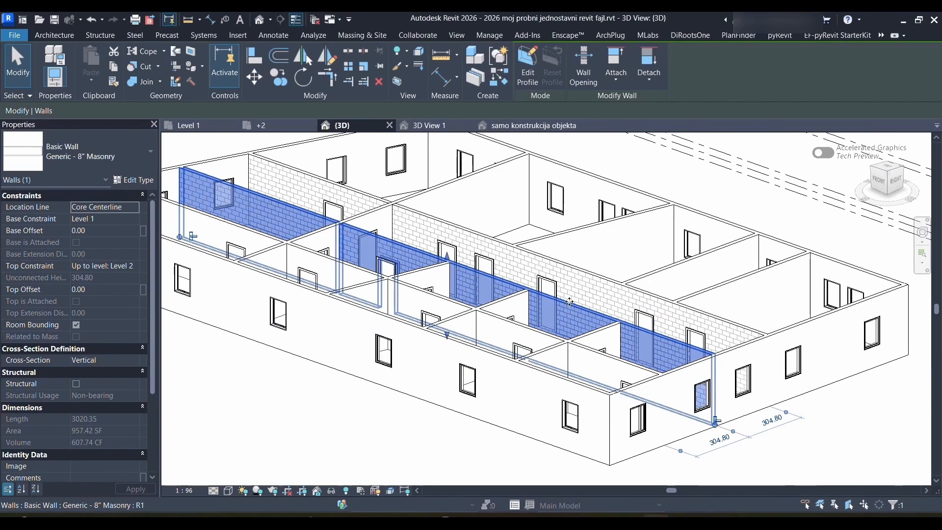
right_click(570, 302)
mouse_move(638, 315)
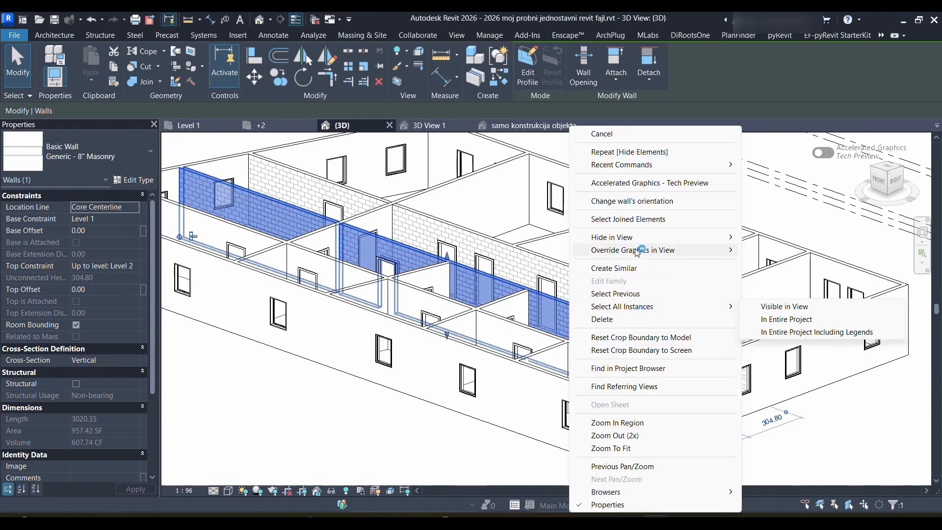
left_click(775, 308)
middle_click_drag(637, 303, 641, 310)
key("Escape")
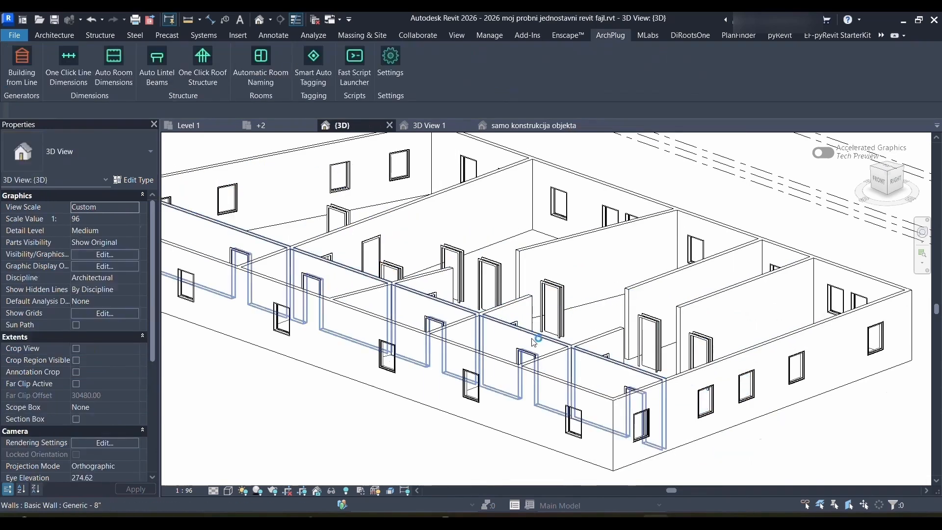
- Select all remaining Generic - 8" walls visible in the {3D} view and hide them, leaving only doors and windows
right_click(530, 336)
mouse_move(599, 310)
left_click(738, 307)
key("e")
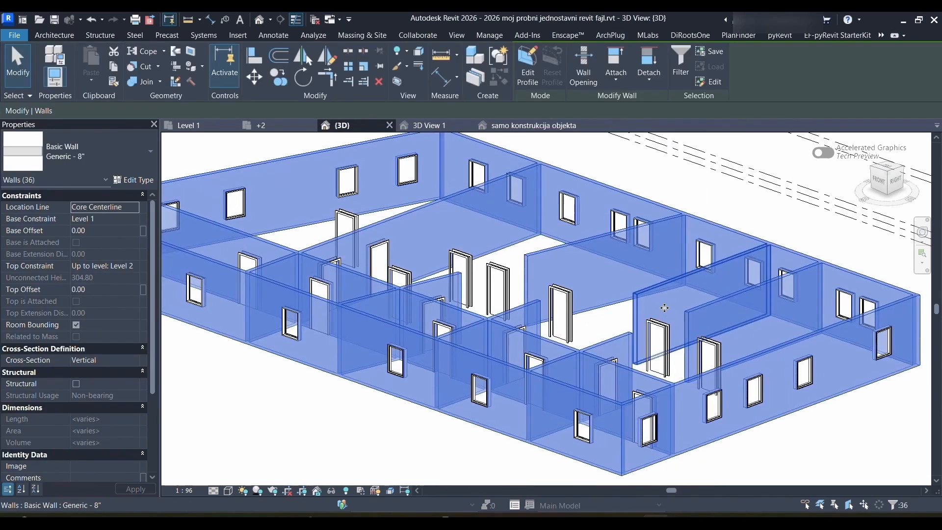
key("h")
middle_click_drag(590, 318, 608, 286, "shift")
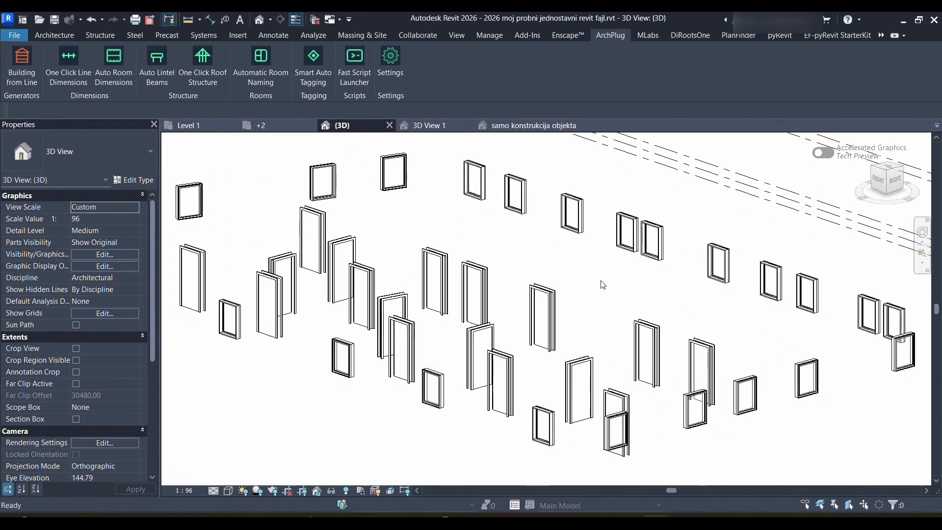
- Generate lintel beams over all windows and doors with Auto Lintel Beams, using the 10 x 20 cm default type and 20 cm extra width each side
left_click(164, 63)
left_click_drag(480, 127, 208, 120)
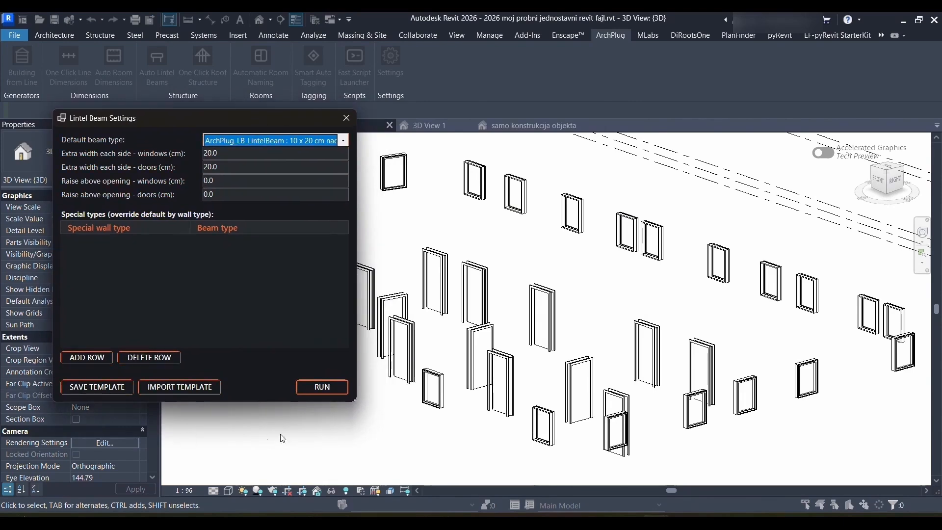
left_click(324, 388)
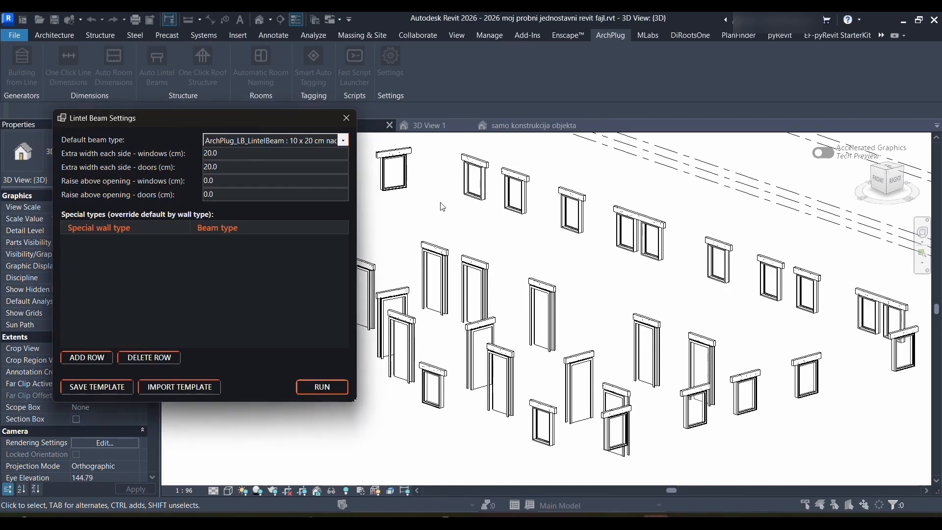
left_click(350, 116)
middle_click_drag(490, 295, 567, 301, "shift")
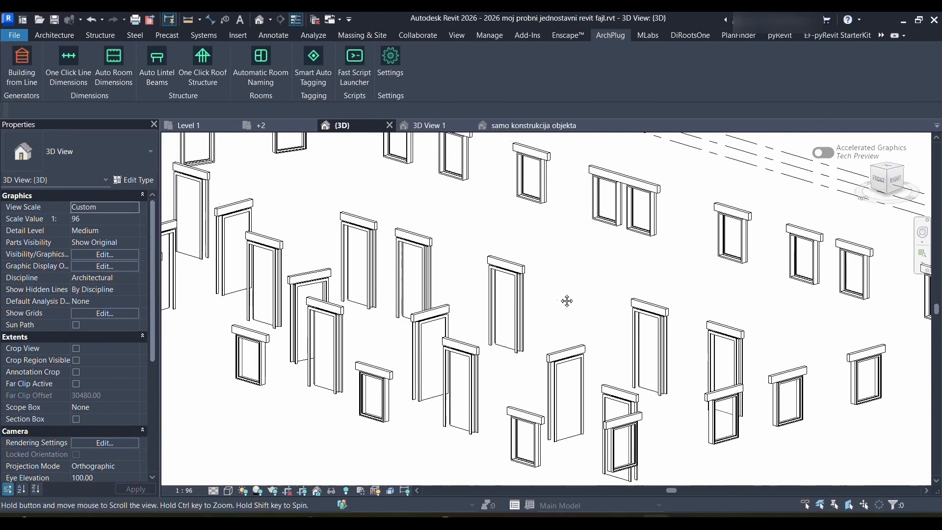
- Reopen the lintel beam settings and look through the available default beam types
left_click(162, 65)
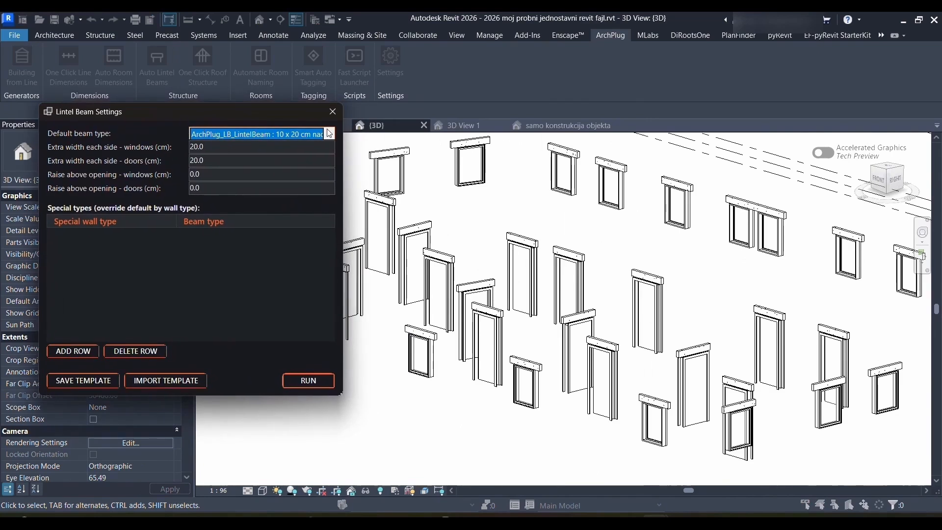
left_click(331, 133)
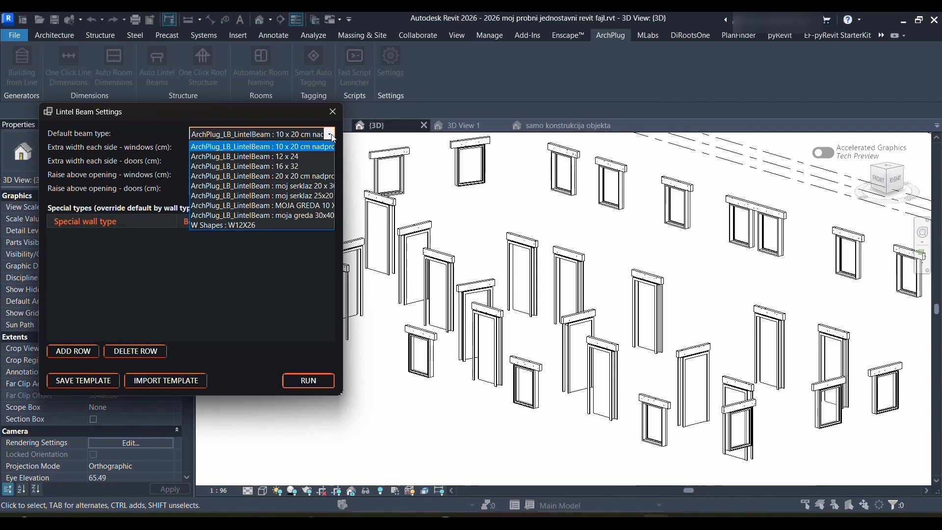
left_click(331, 135)
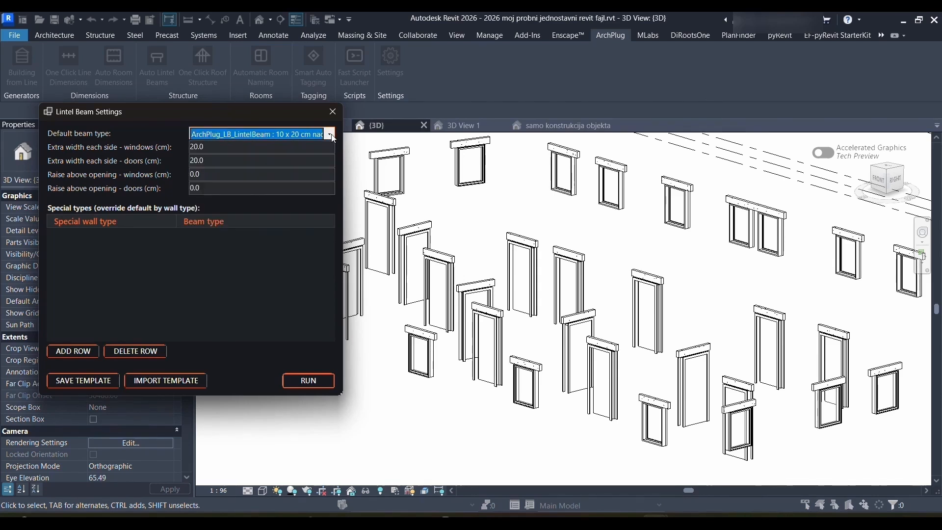
- Set the lintel beams' extra width on each side of windows to 50 cm
left_click(224, 149)
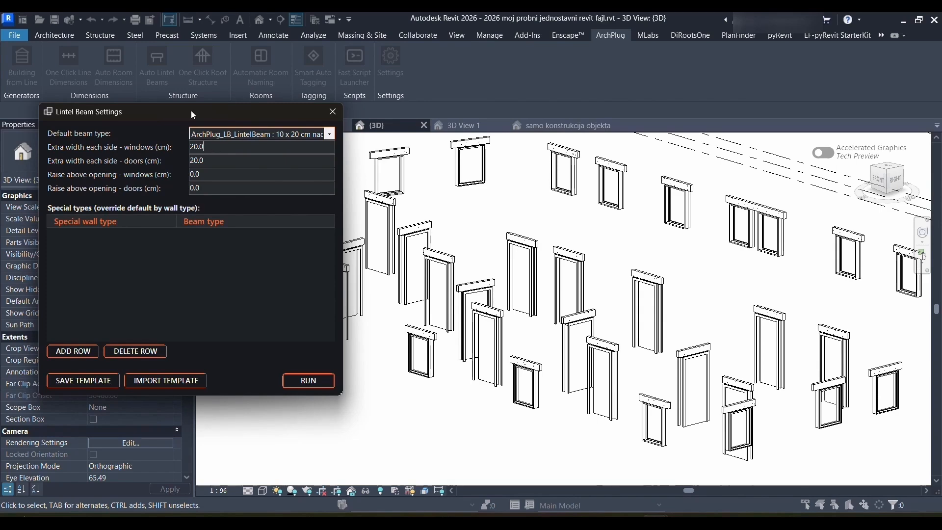
left_click_drag(194, 115, 195, 121)
double_click(205, 152)
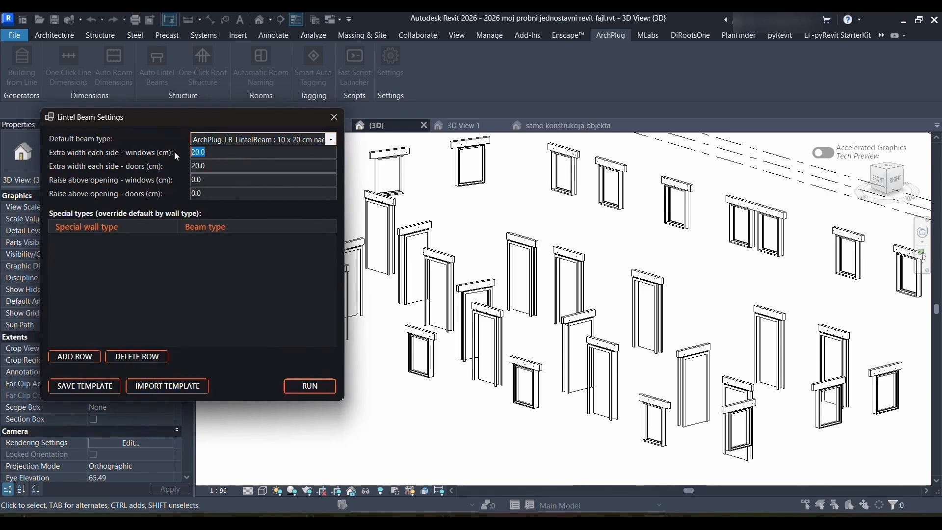
left_click(409, 36)
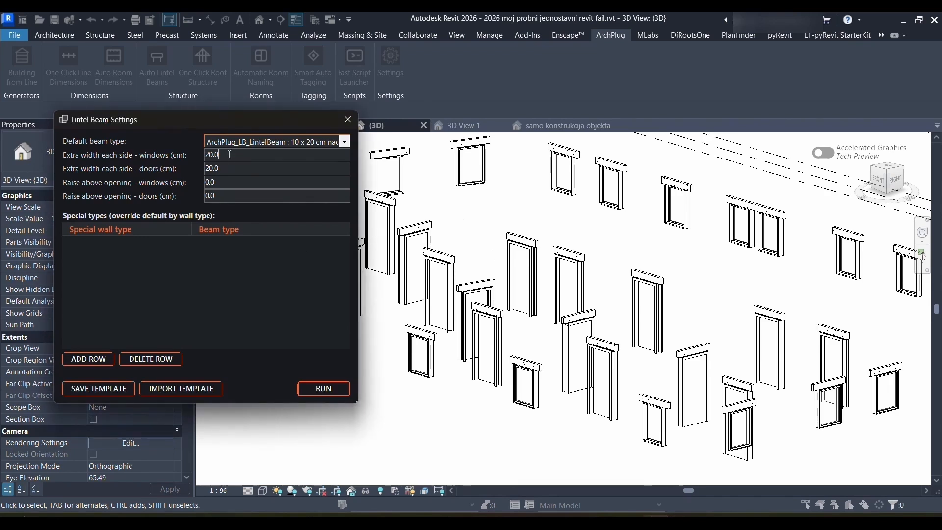
key("Tab")
left_click(227, 155)
left_click_drag(230, 156, 204, 155)
type("50")
- Set the lintel beams' raise above opening to 20 cm for windows and 10 cm for doors
left_click_drag(232, 183, 193, 182)
type("20")
left_click_drag(235, 195, 194, 190)
type("1")
mouse_move(218, 128)
left_mouse_down()
mouse_move(224, 116)
mouse_move(203, 153)
mouse_move(201, 129)
left_mouse_up()
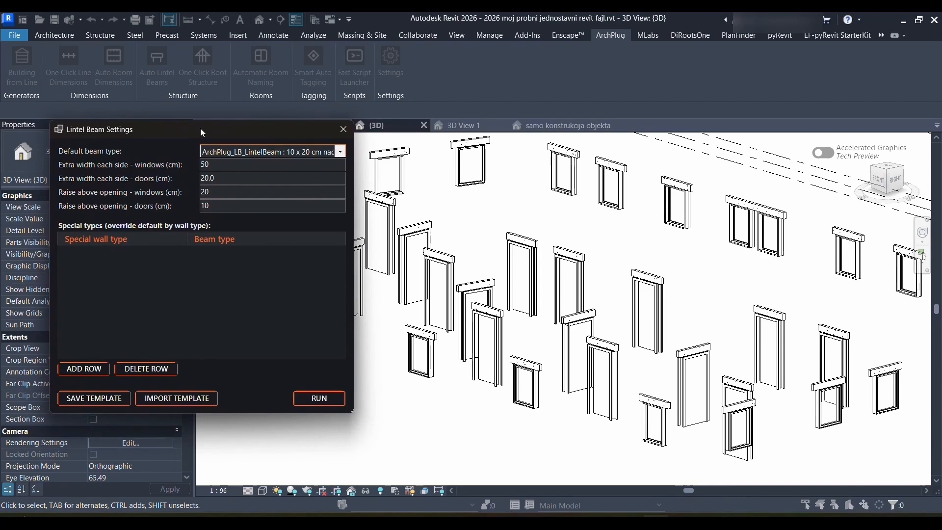
left_click_drag(201, 131, 201, 133)
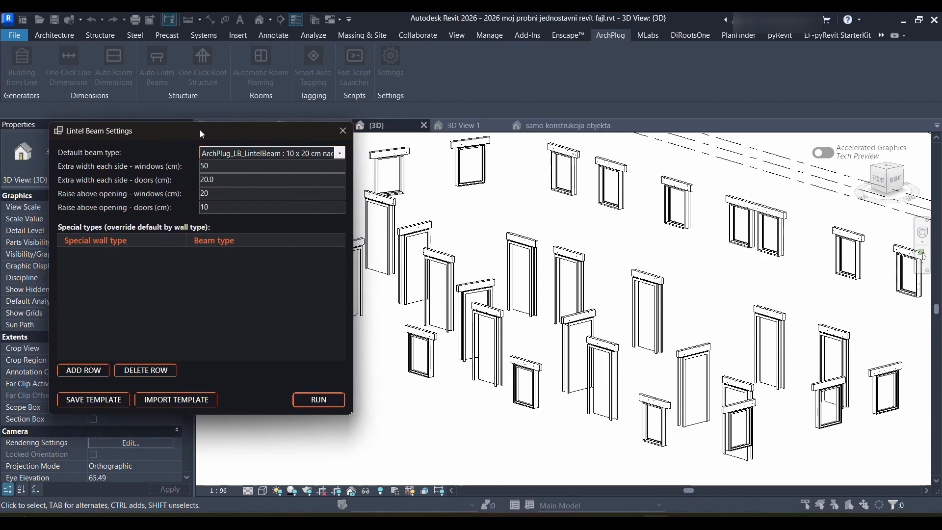
left_click_drag(200, 131, 203, 136)
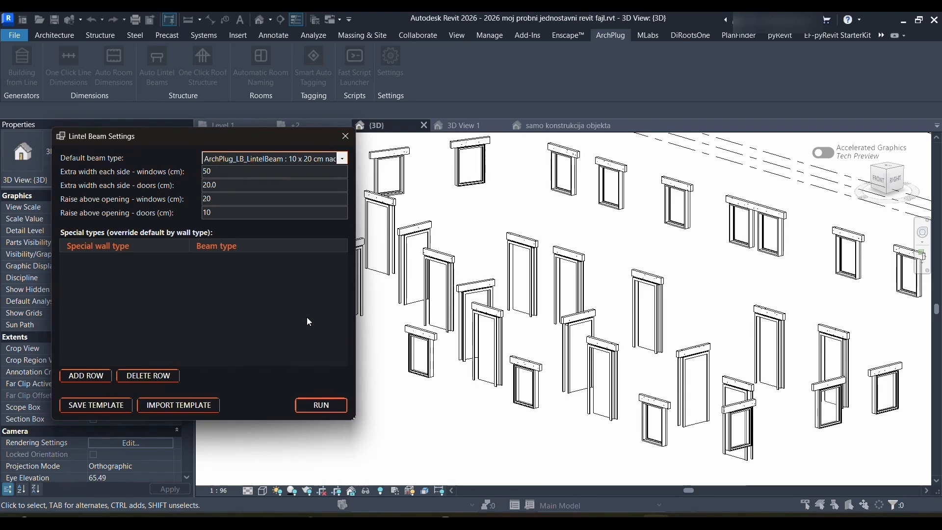
left_click_drag(206, 140, 222, 138)
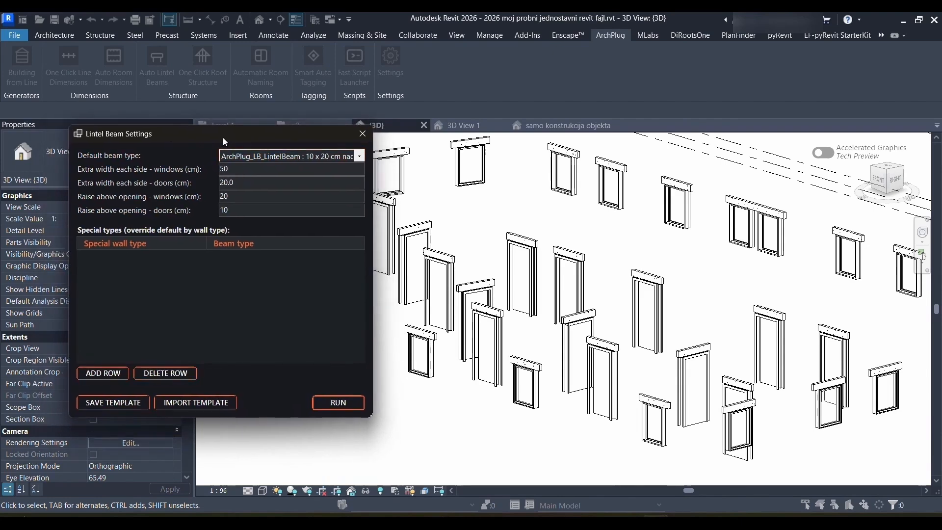
- Add a special type override assigning the ArchPlug_LB_LintelBeam : 16 x 32 beam to Generic - 6" walls
left_click(103, 373)
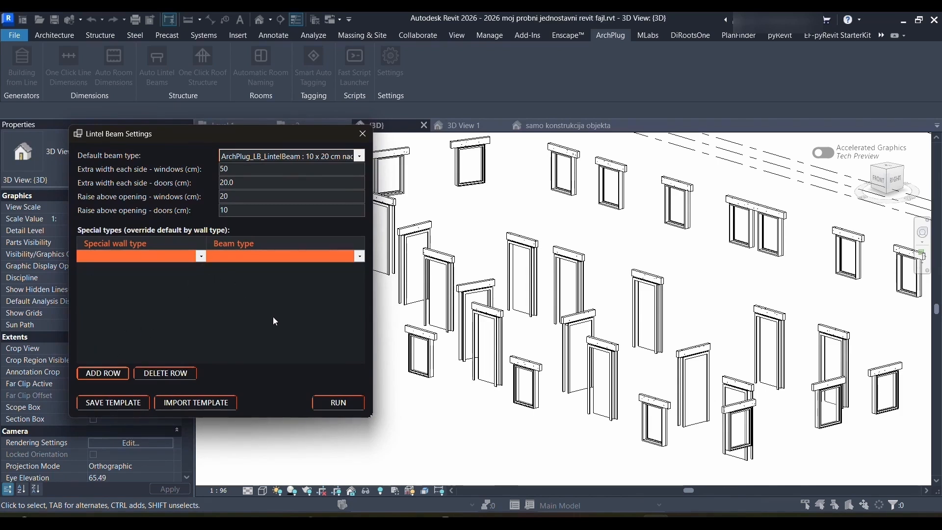
left_click(201, 256)
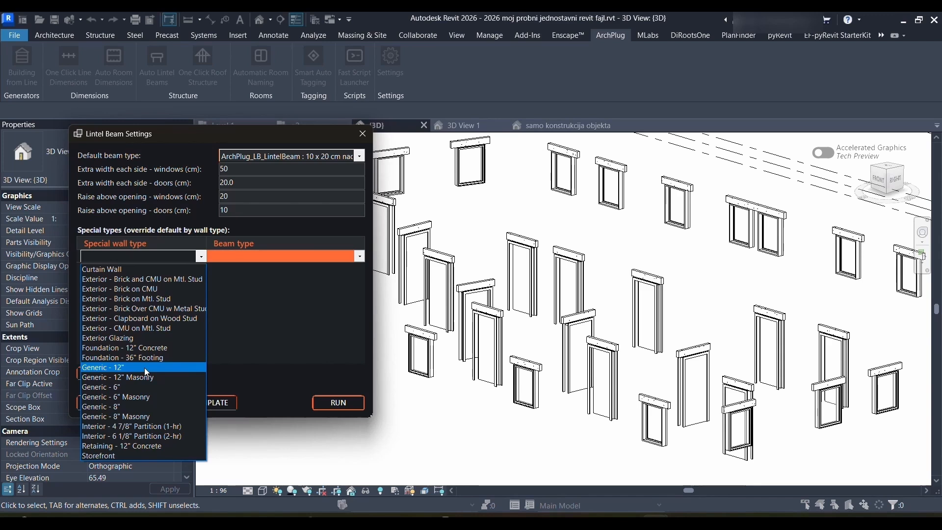
left_click(143, 386)
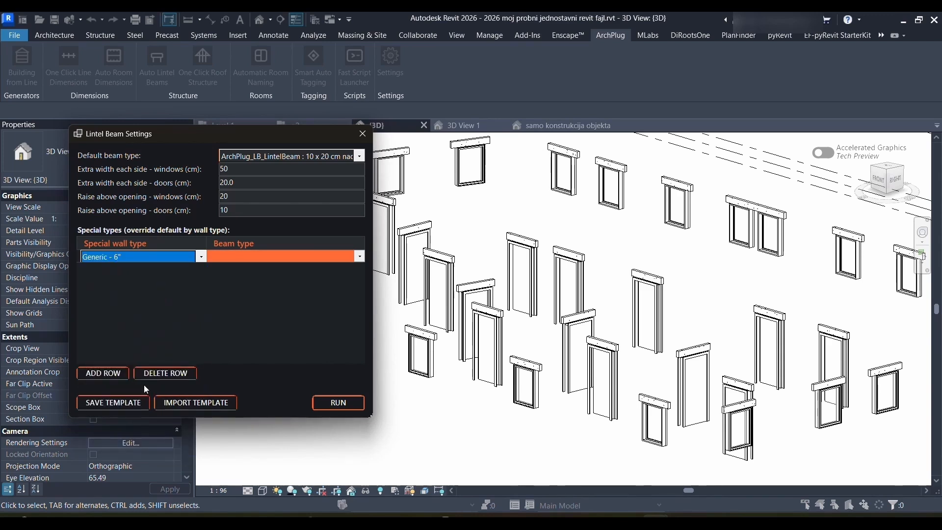
left_click(361, 257)
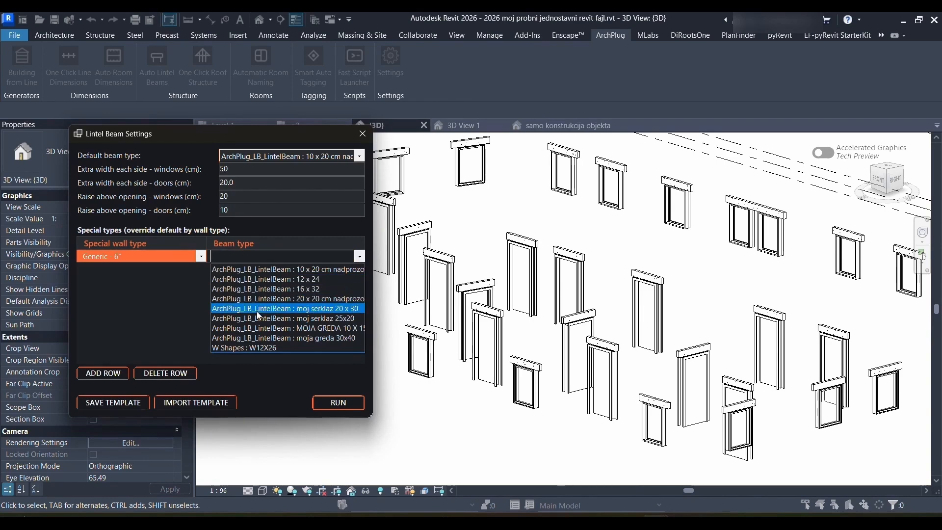
left_click(310, 289)
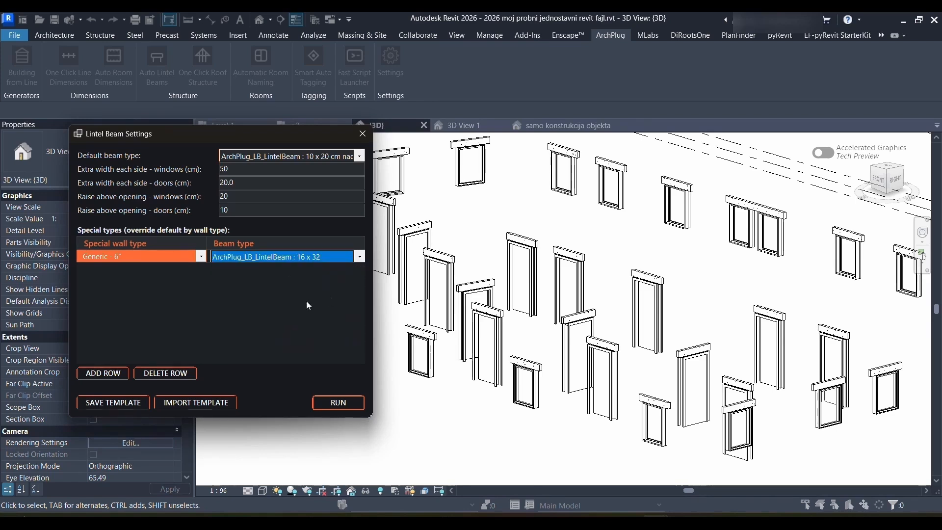
left_click(403, 36)
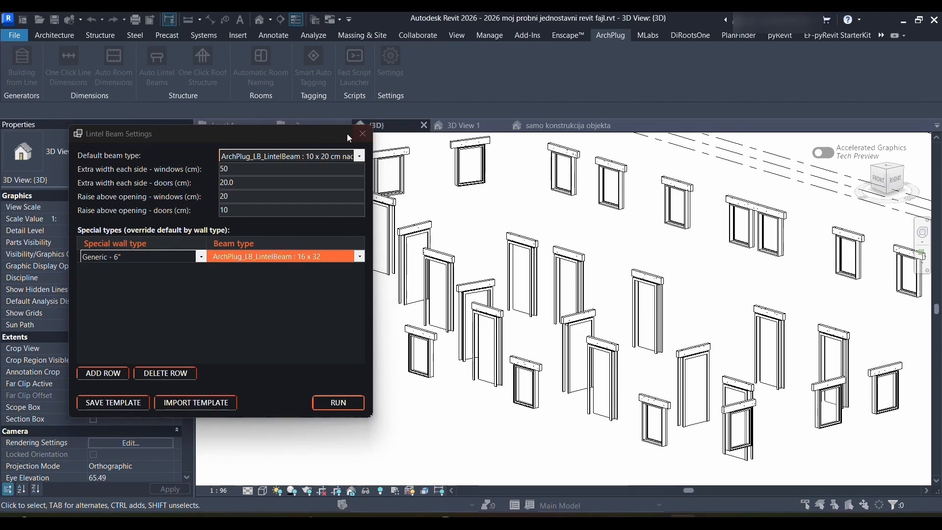
- Close the lintel beam settings, reveal the hidden elements and check the types of an interior masonry wall and the front exterior wall
left_click(363, 134)
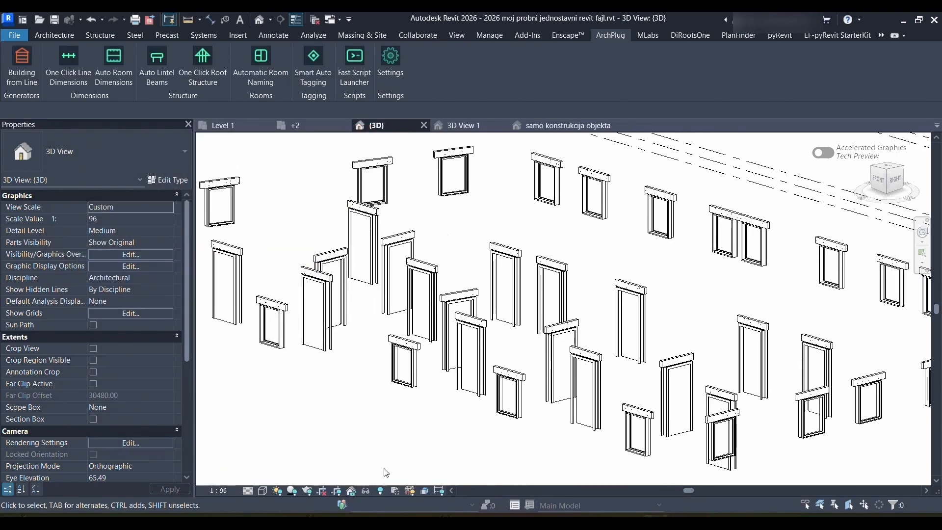
left_click(381, 490)
left_click(549, 244)
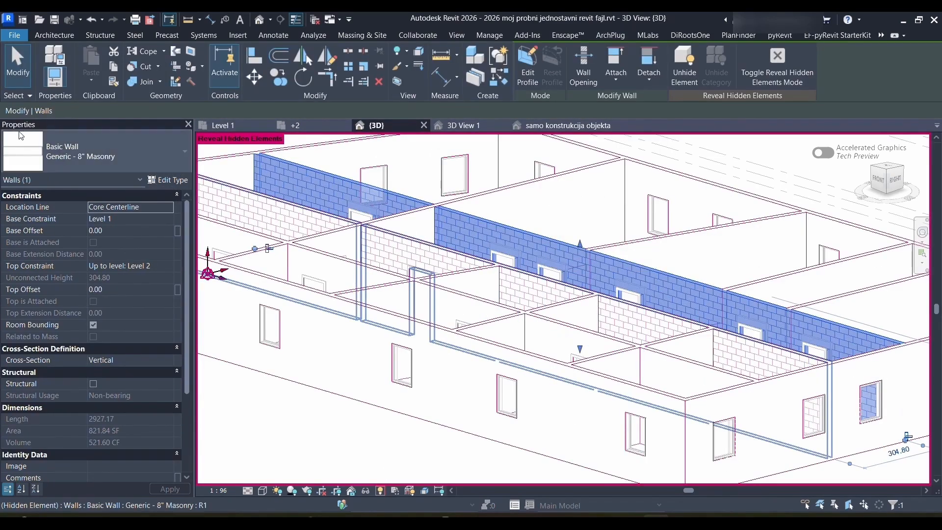
left_click(375, 323)
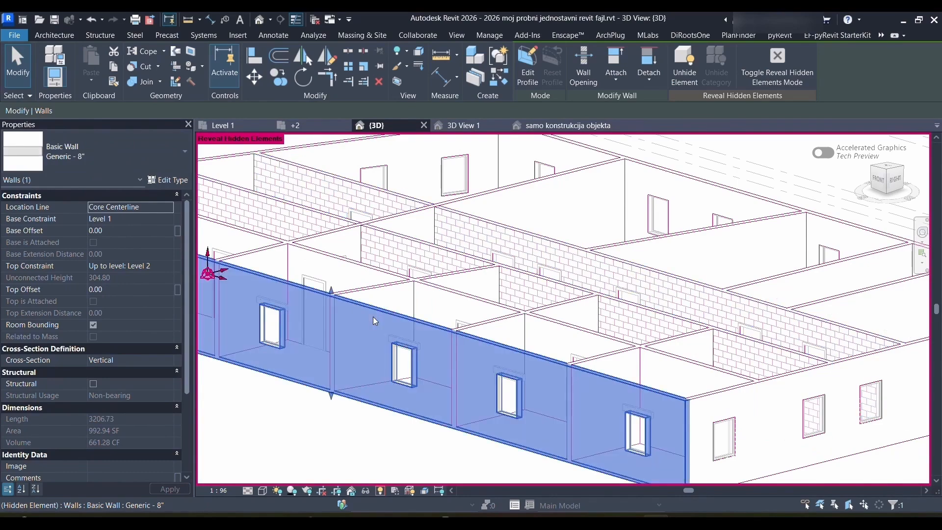
middle_click_drag(518, 209, 511, 215)
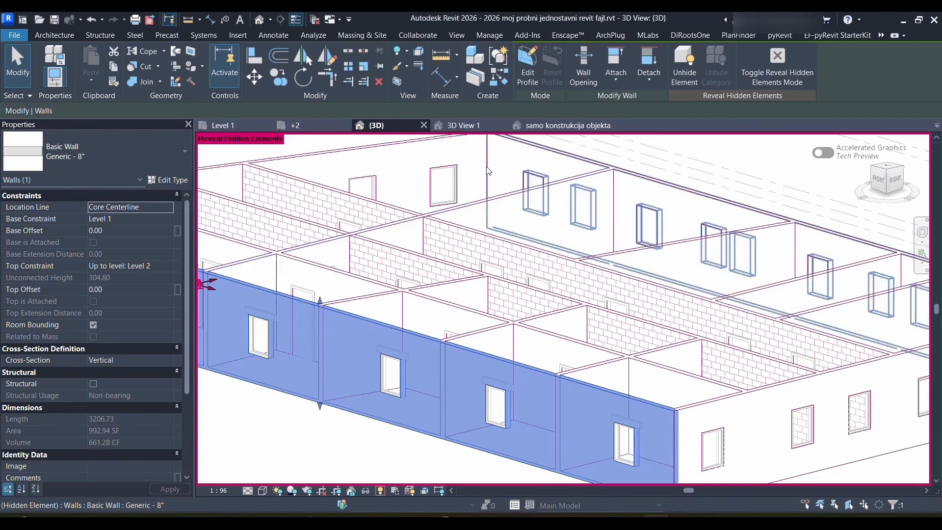
left_click(380, 492)
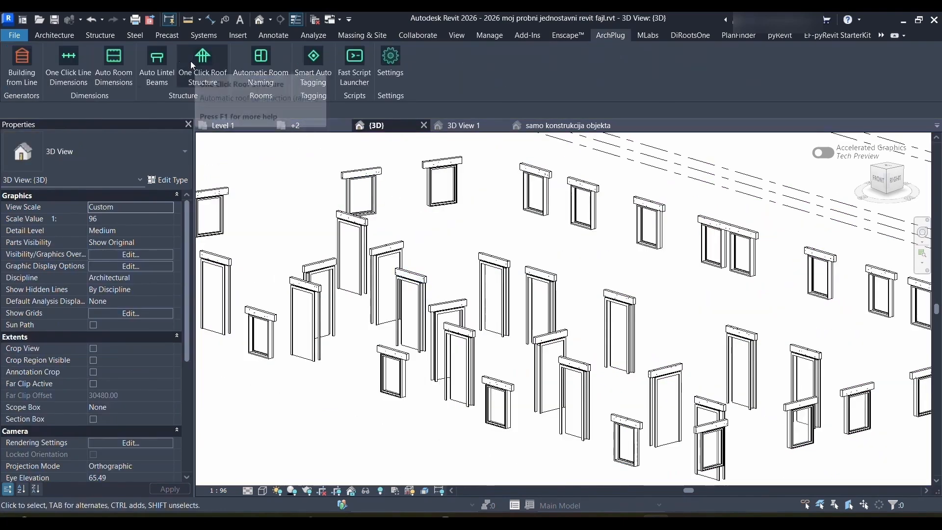
- Reopen the lintel beam settings and change the special override's wall type to Generic - 8" Masonry
left_click(161, 61)
left_click_drag(427, 135, 237, 122)
left_click(259, 243)
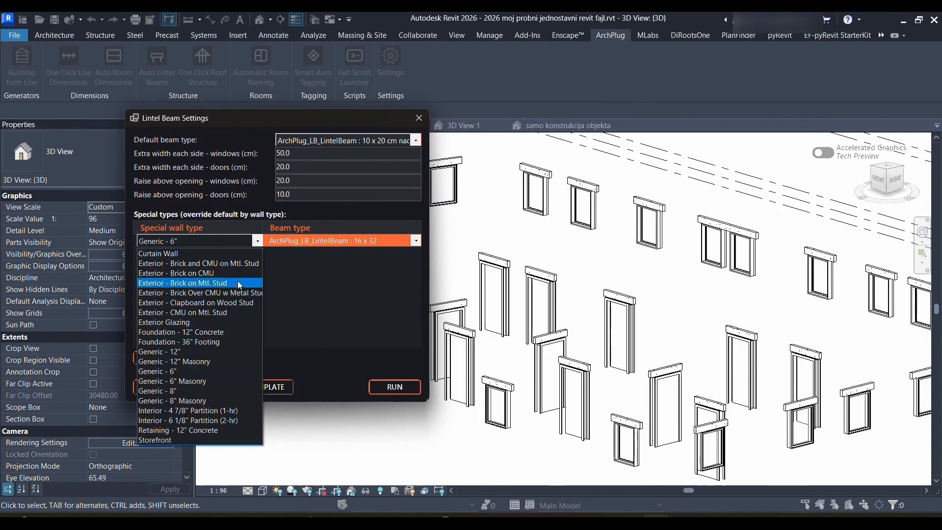
left_click(192, 400)
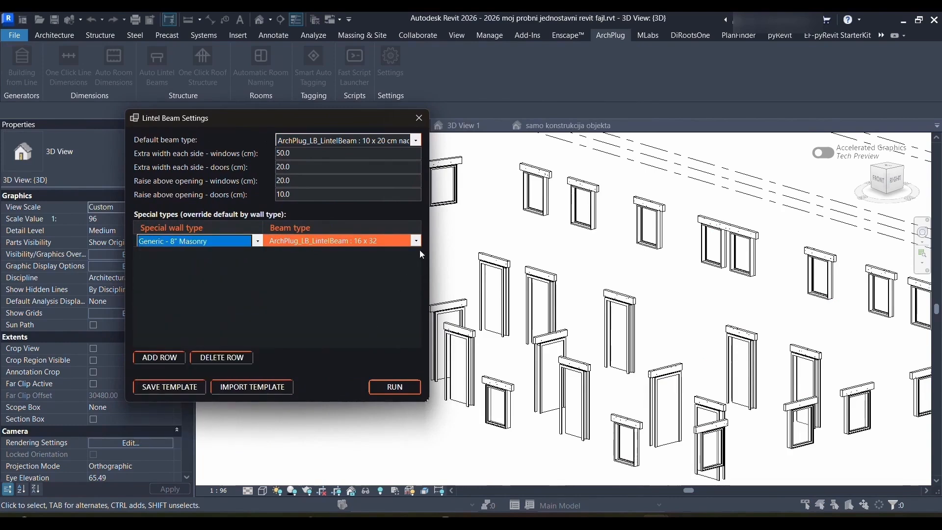
- Set the default lintel beam type to 20 x 20 cm and the Generic - 8" Masonry override's beam type to 10 x 20 cm
left_click(416, 140)
left_click(388, 183)
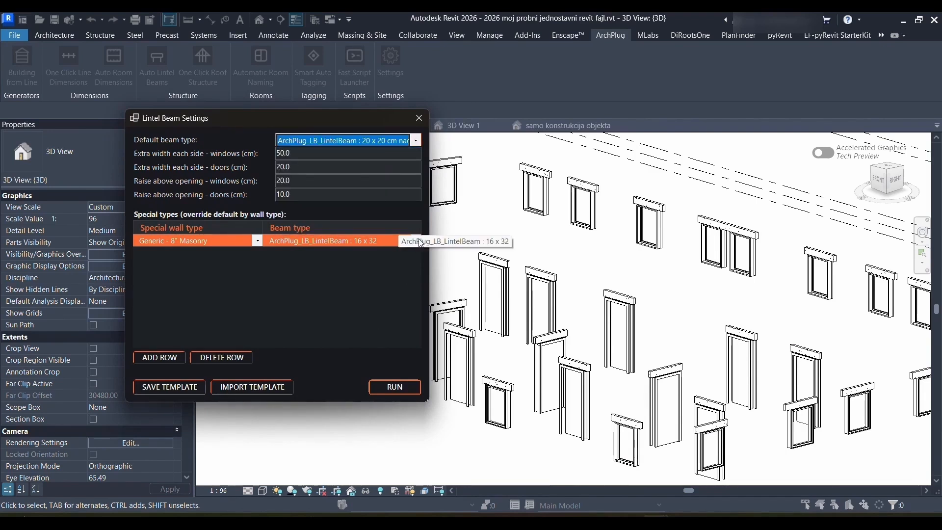
left_click(416, 242)
left_click(417, 242)
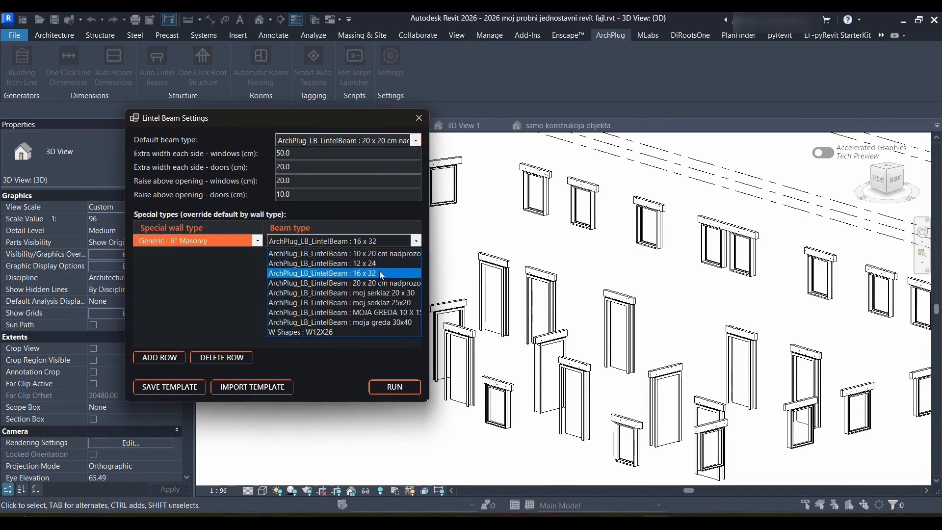
left_click(381, 253)
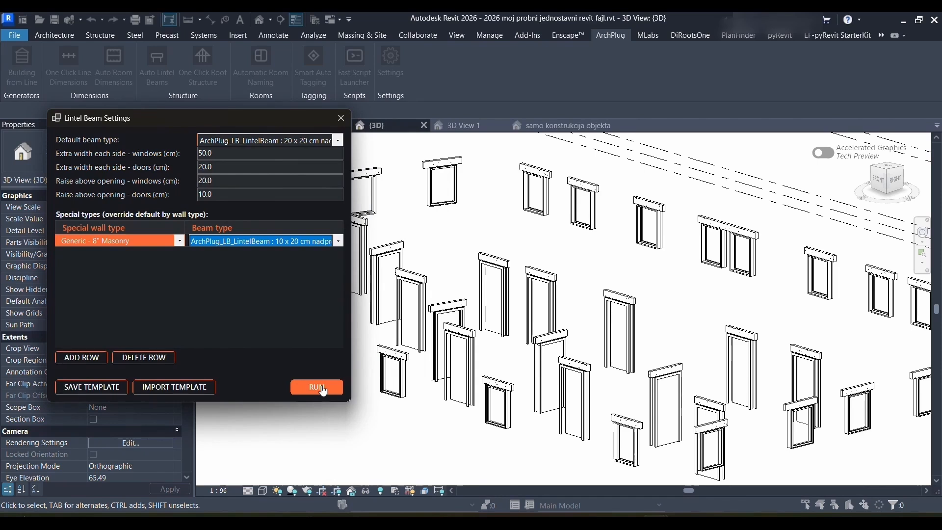
- Generate the lintel beams over all doors and windows with the current settings, keeping the model visible beside the dialog
left_click_drag(234, 119, 255, 108)
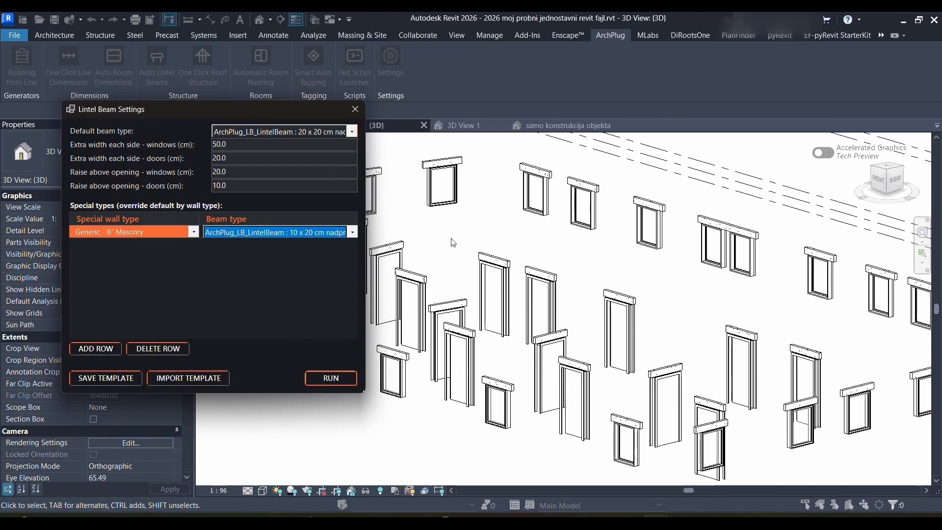
mouse_move(301, 109)
left_mouse_down()
mouse_move(287, 120)
mouse_move(300, 106)
mouse_move(293, 104)
left_mouse_up()
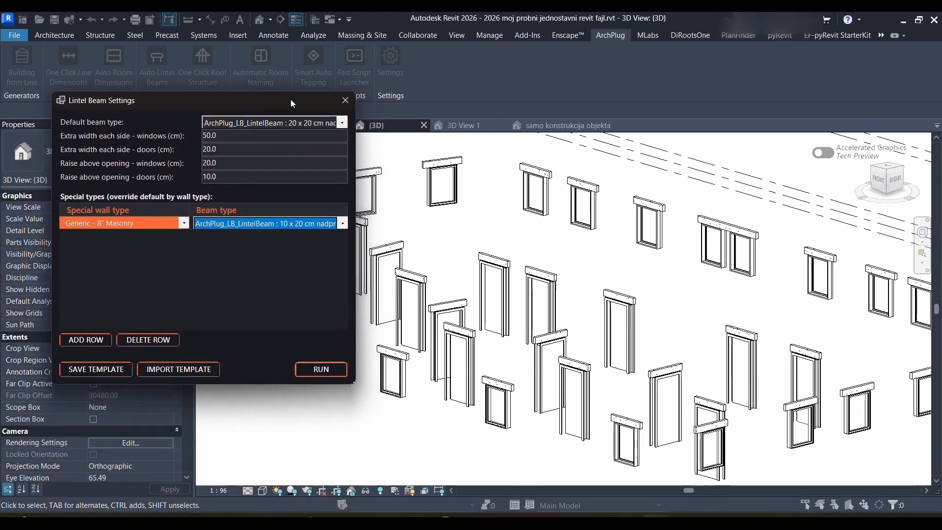
left_click(322, 372)
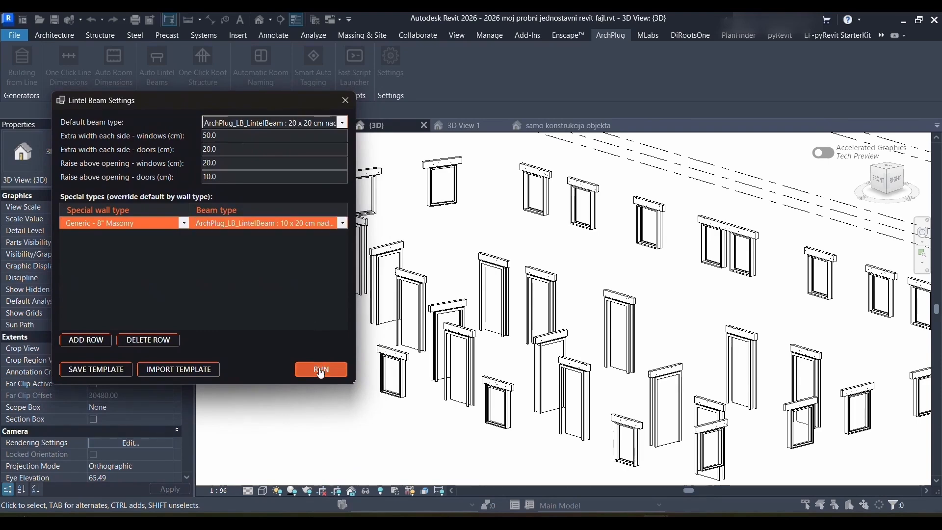
left_click(322, 371)
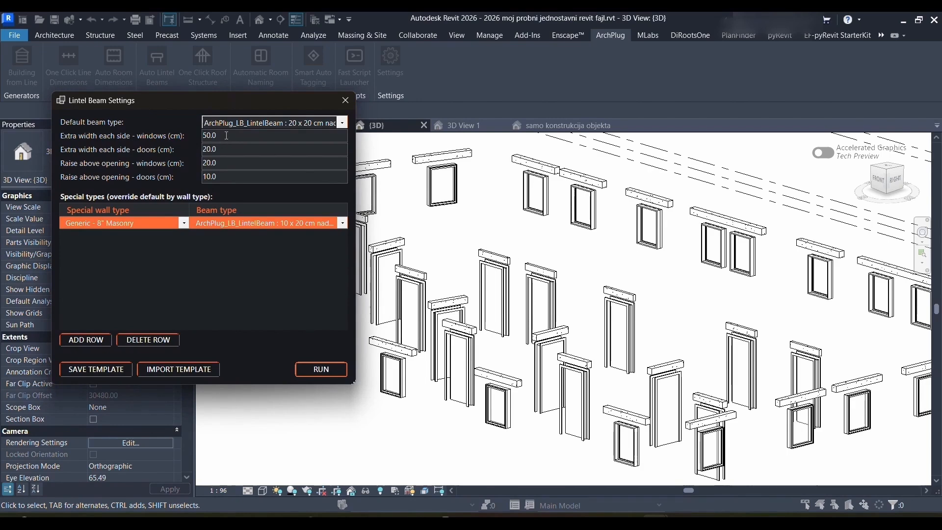
- Set the extra width on each side to 60 cm for doors and 100 cm for windows, regenerating the lintels after each change
left_click_drag(224, 149, 191, 149)
type("60")
left_click(329, 371)
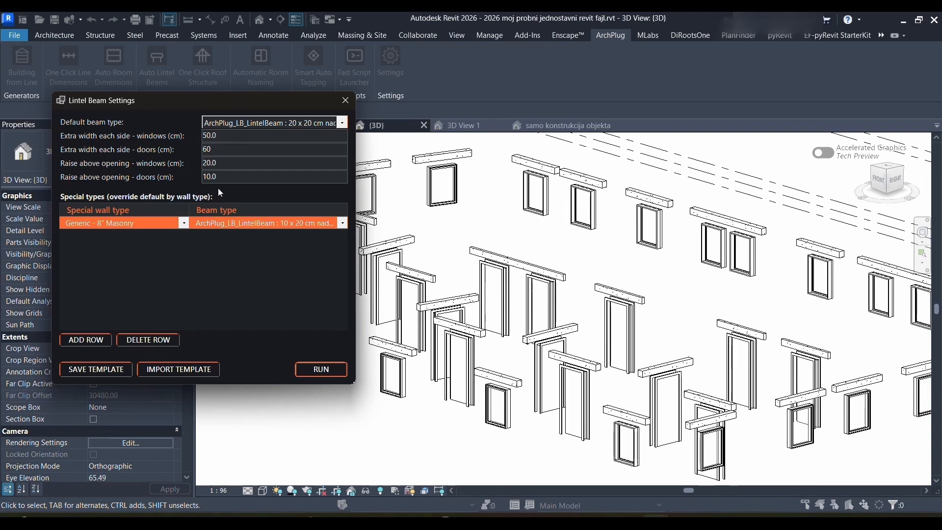
double_click(222, 136)
type("100")
left_click(322, 372)
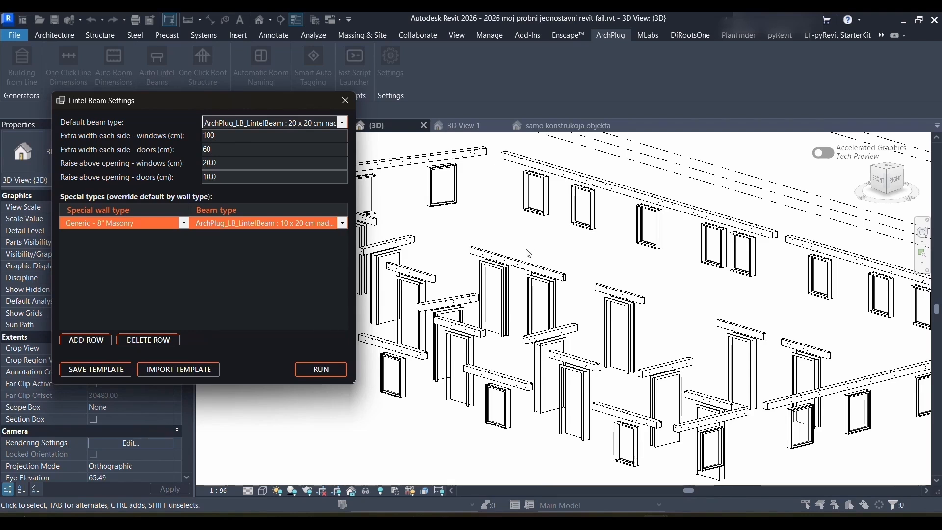
- Set the raise above opening for windows to 40 cm and regenerate the lintels
left_click_drag(230, 166, 198, 166)
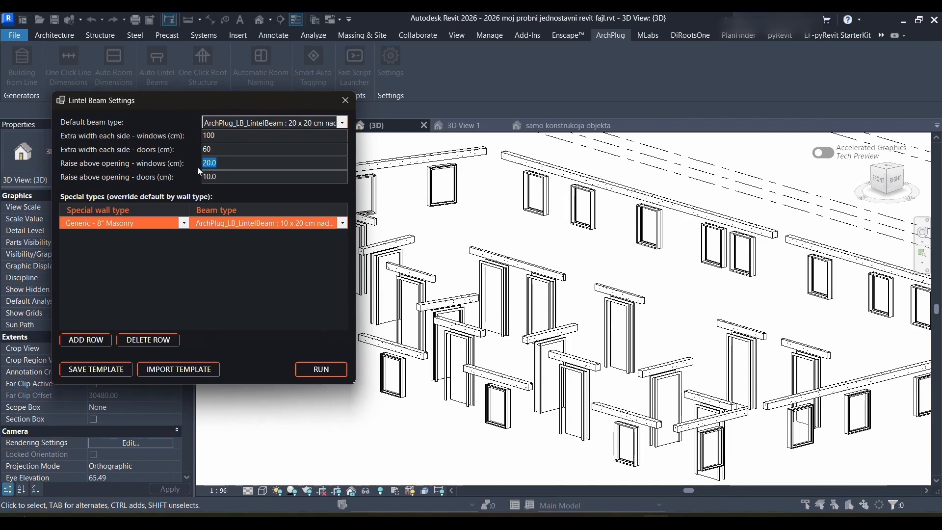
type("40")
left_click(227, 153)
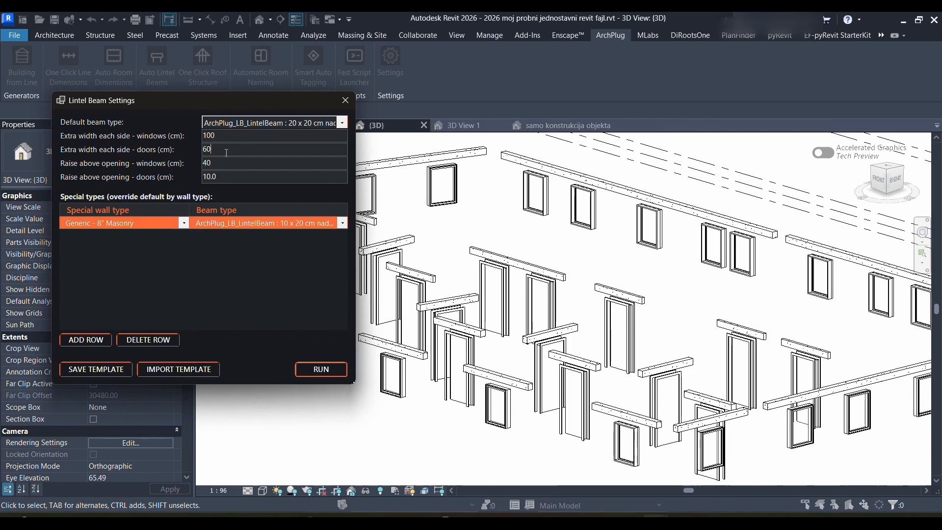
left_click(321, 371)
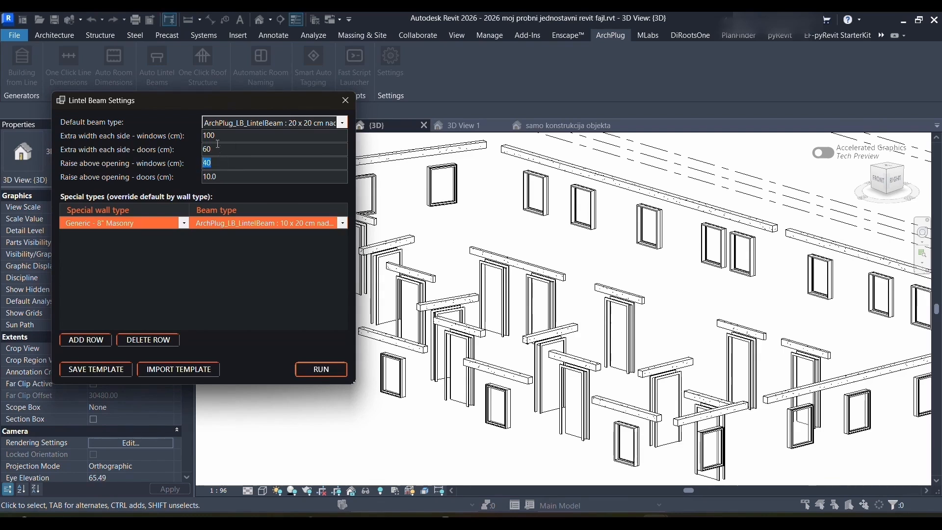
- Set both raises above opening to 0 and the extra widths for windows and doors to 20 cm, and regenerate the lintels
type("0")
double_click(229, 176)
type("0")
double_click(219, 137)
type("20")
left_click(322, 369)
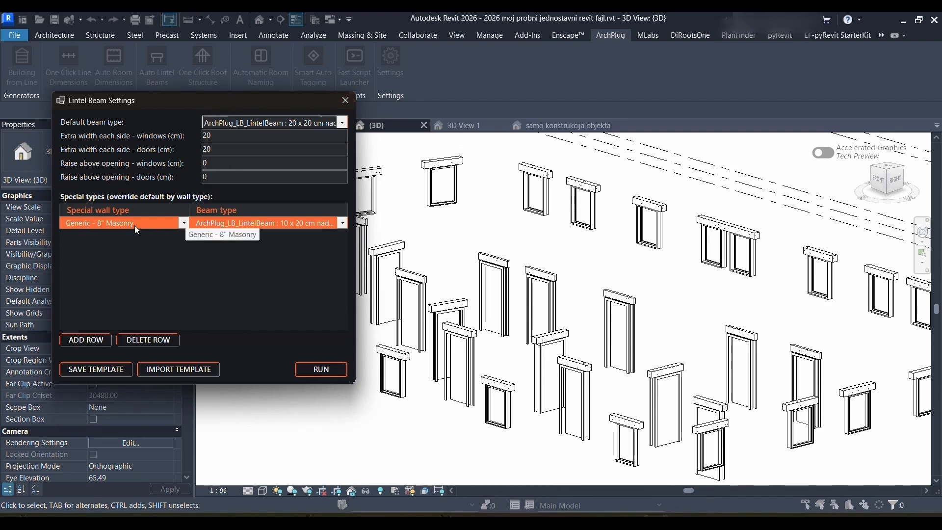
- Close the settings and check the type of an interior masonry wall and of the lintel beam over one of its doors
left_click(345, 99)
middle_click_drag(550, 263, 524, 264)
middle_click_drag(562, 324, 544, 343, "shift")
left_click(380, 490)
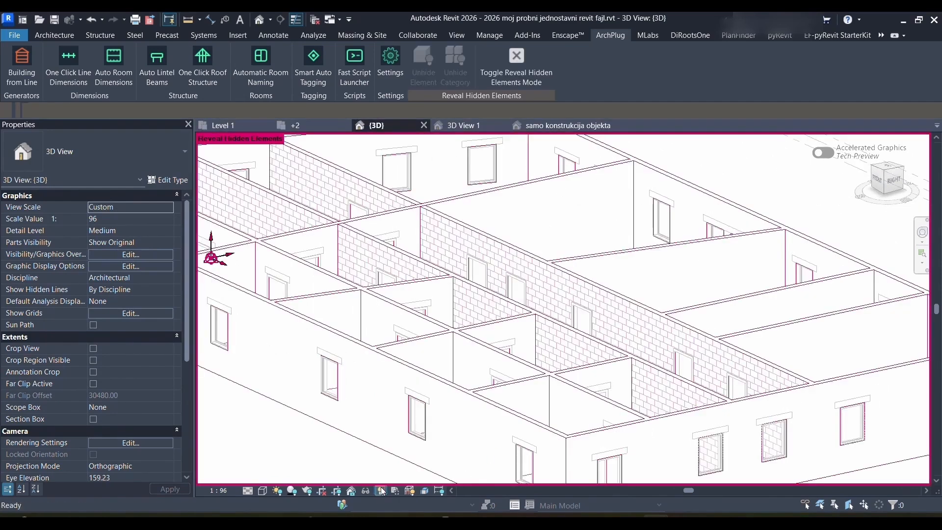
scroll(480, 275, "up", 4)
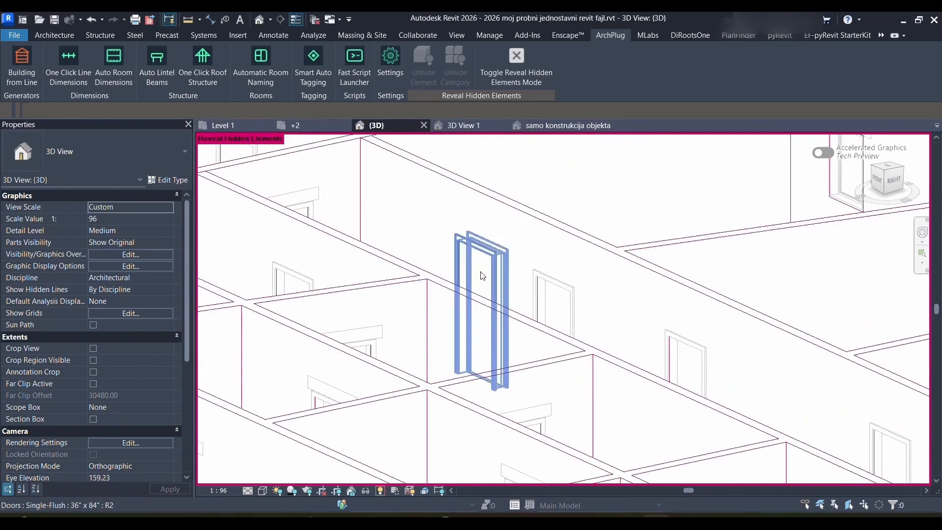
left_click(519, 207)
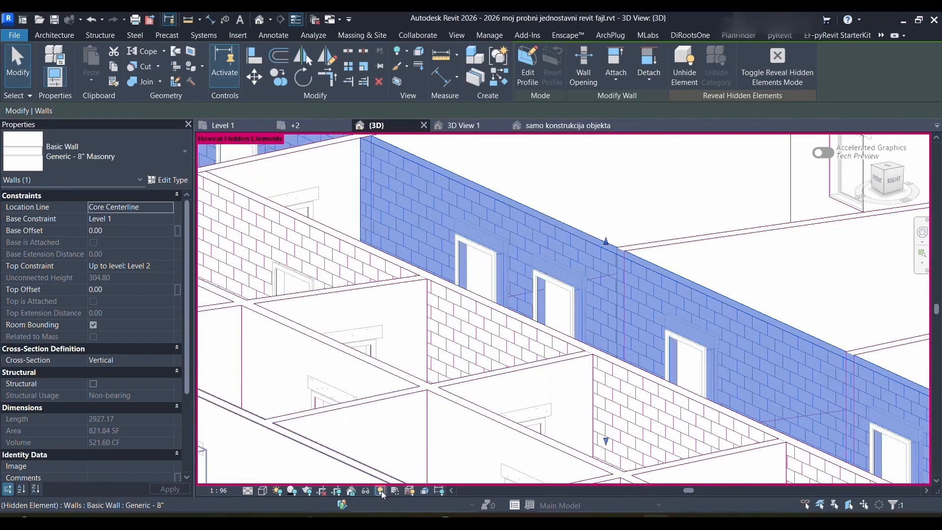
left_click(380, 490)
left_click(501, 242)
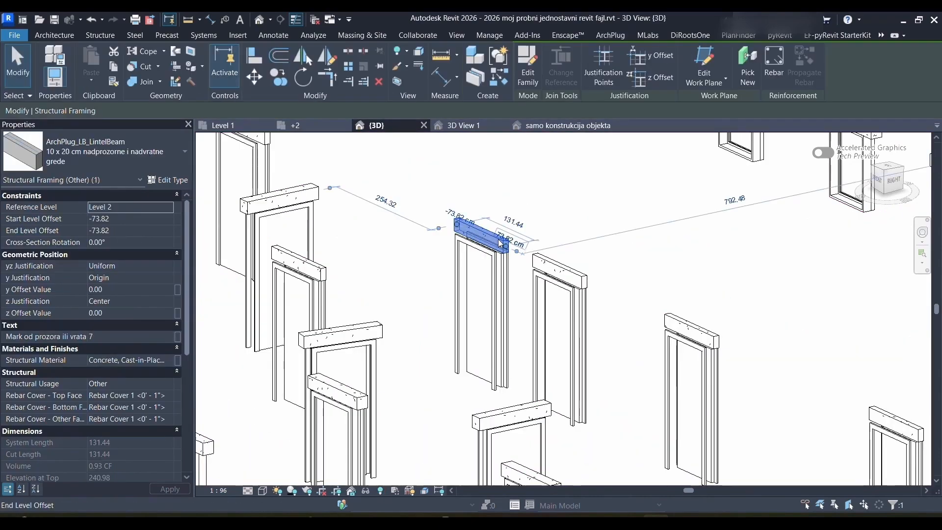
- Inspect the beam type of the lintel over a front exterior window and clear the selection
scroll(425, 274, "down", 2)
middle_click_drag(428, 272, 595, 256)
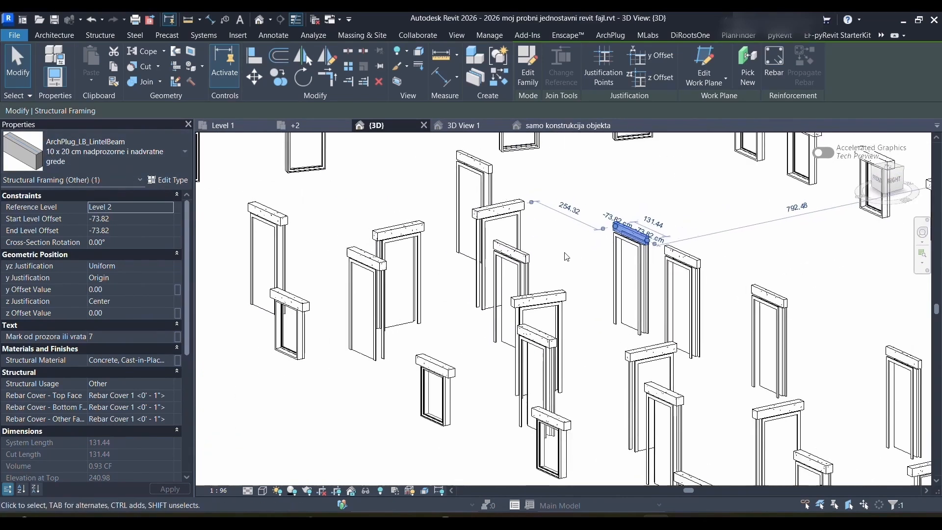
left_click(459, 373)
scroll(461, 378, "up", 3)
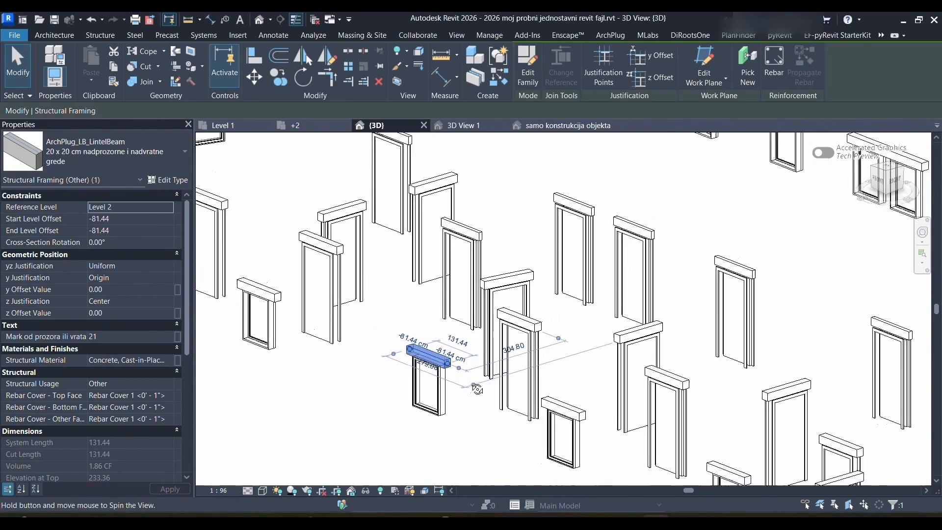
middle_click_drag(479, 404, 468, 417)
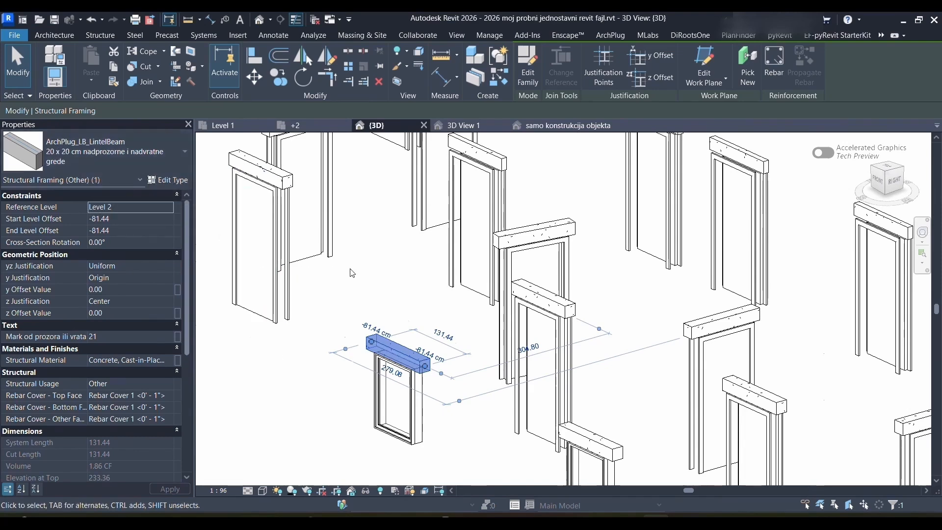
scroll(361, 276, "down", 2)
middle_click_drag(360, 276, 421, 319)
scroll(424, 323, "down", 4)
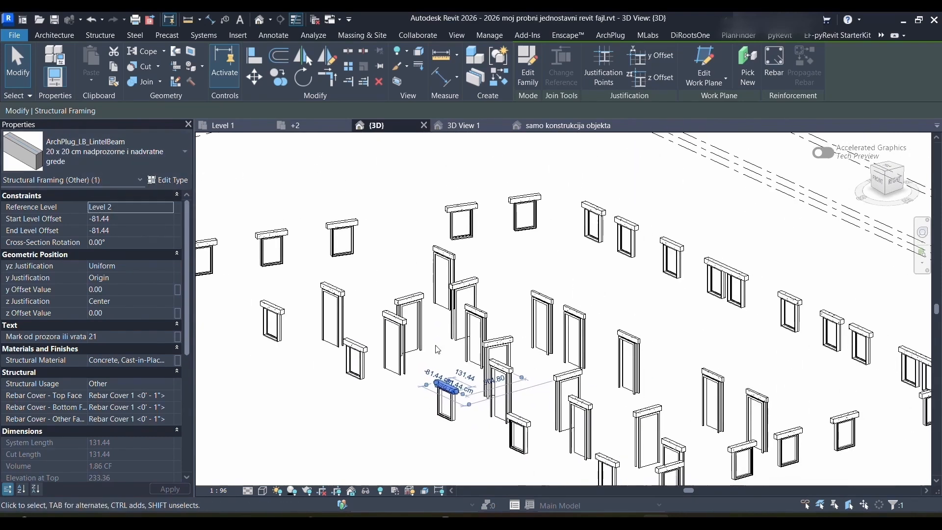
left_click(438, 350)
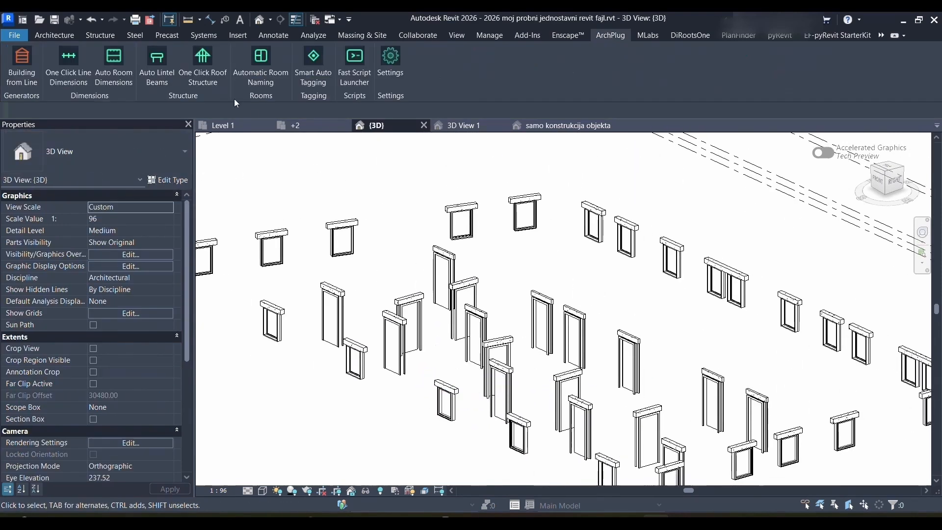
- Reopen the lintel beam settings and add a special type row for Exterior - Clapboard on Wood Stud walls
left_click(168, 59)
left_click_drag(449, 123, 145, 111)
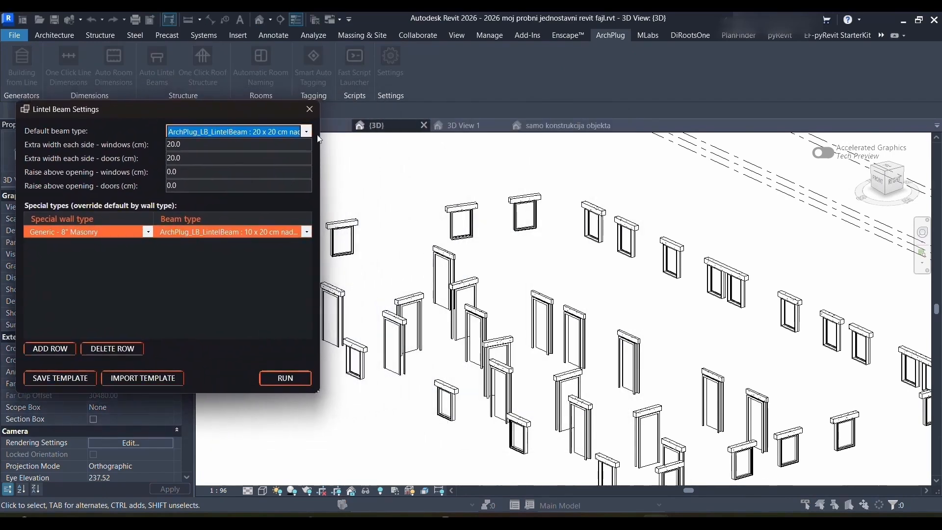
left_click(309, 134)
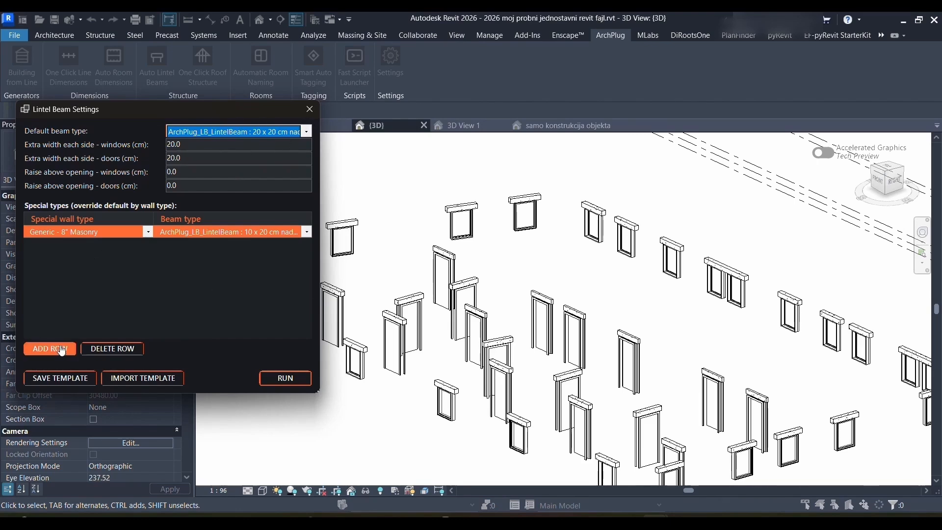
left_click_drag(214, 110, 278, 84)
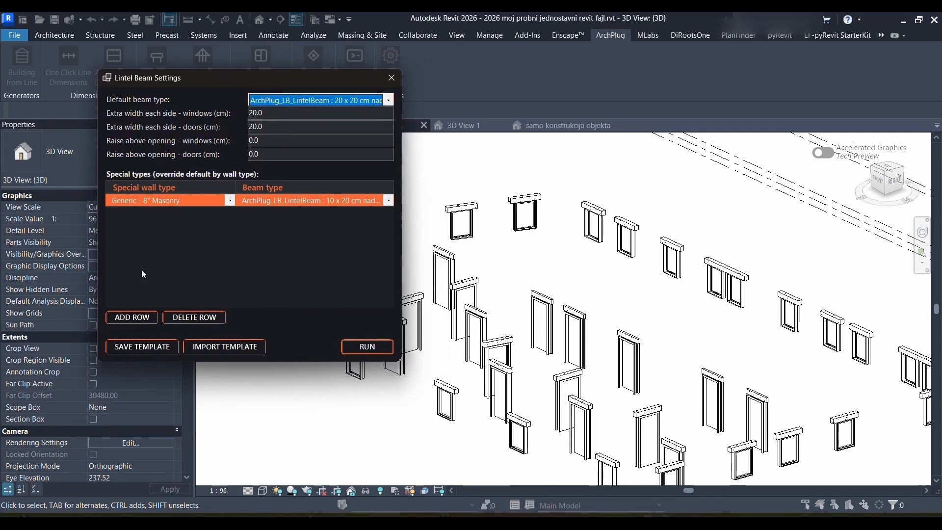
left_click(138, 319)
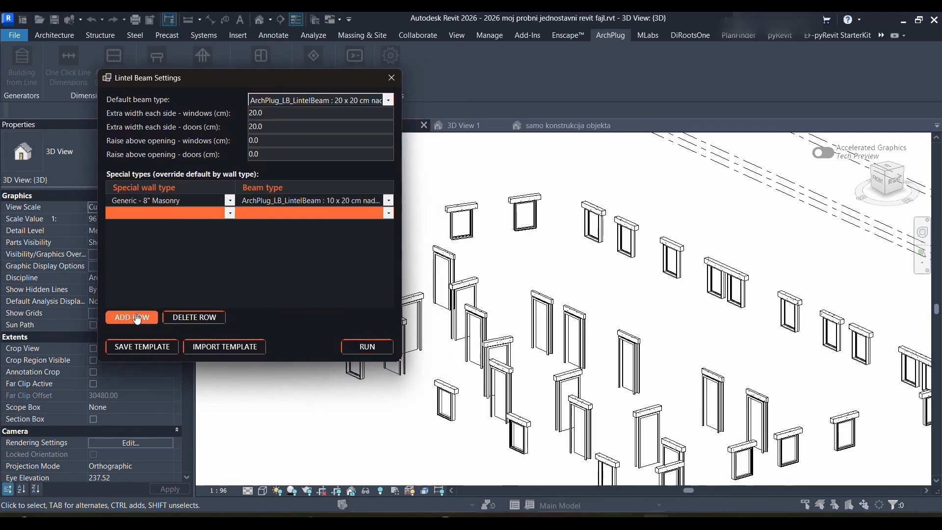
left_click(167, 213)
left_click(166, 278)
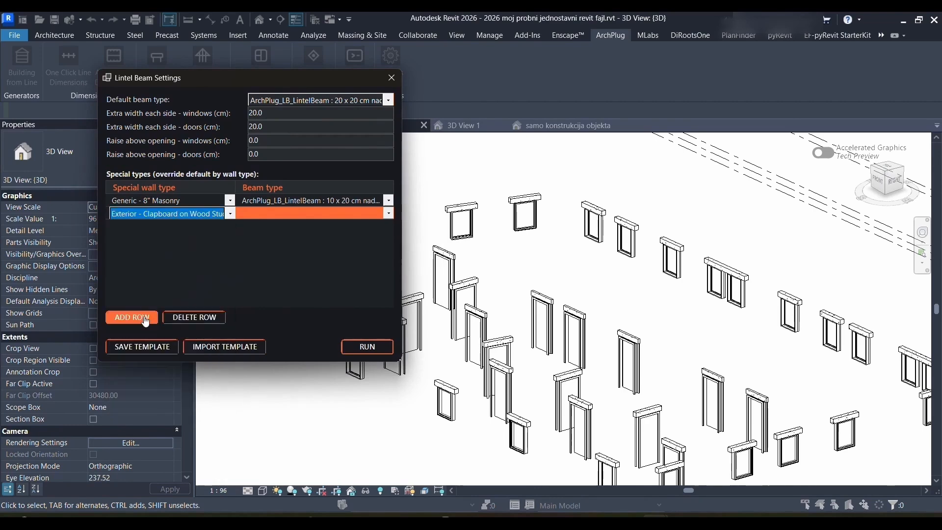
- Add another special type row for Exterior - Brick on Mtl. Stud walls
left_click(146, 320)
left_click(229, 227)
left_click(161, 272)
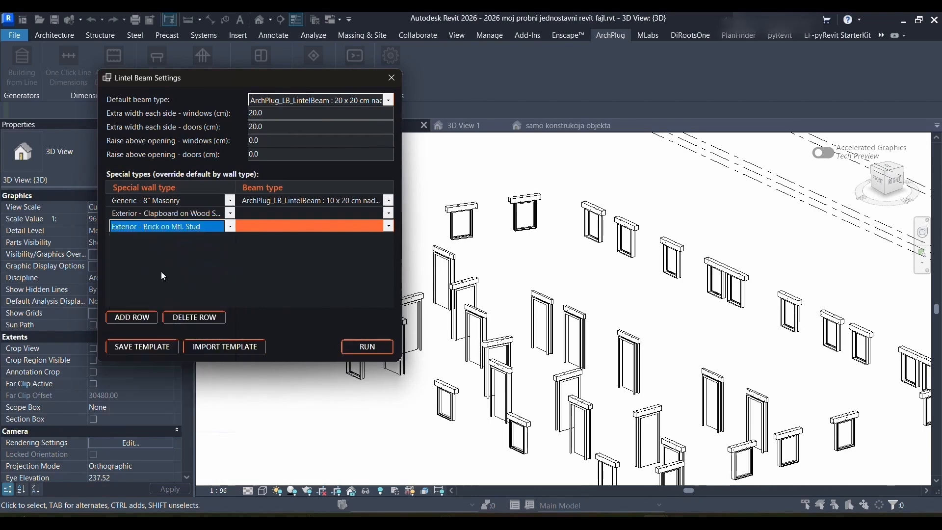
- Assign the ArchPlug_LB_LintelBeam : 16 x 32 beam type to the Clapboard on Wood Stud and Brick on Mtl. Stud wall rows
left_click(388, 215)
left_click(389, 218)
left_click(305, 248)
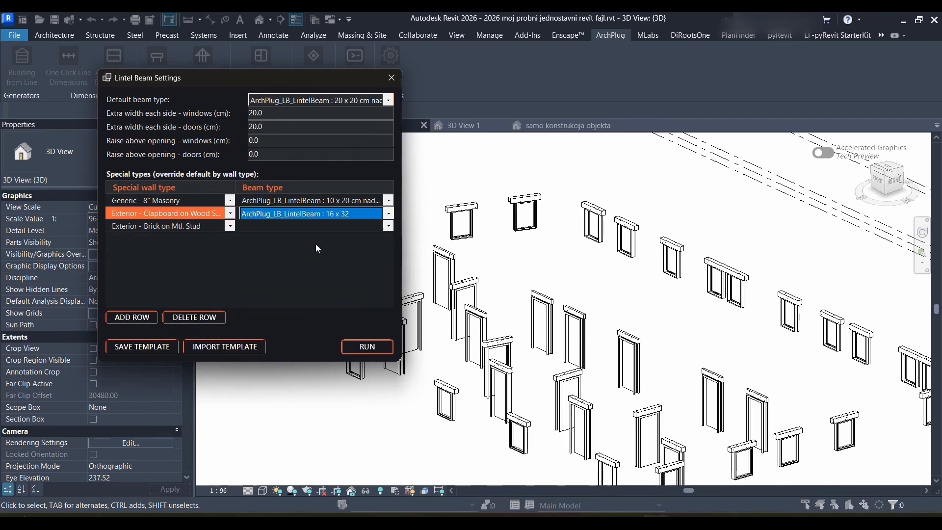
left_click(389, 226)
left_click(389, 226)
left_click(290, 258)
- Set the raise above opening to 40 cm for windows and 50 cm for doors
left_click_drag(276, 141, 223, 155)
type("40")
type("50")
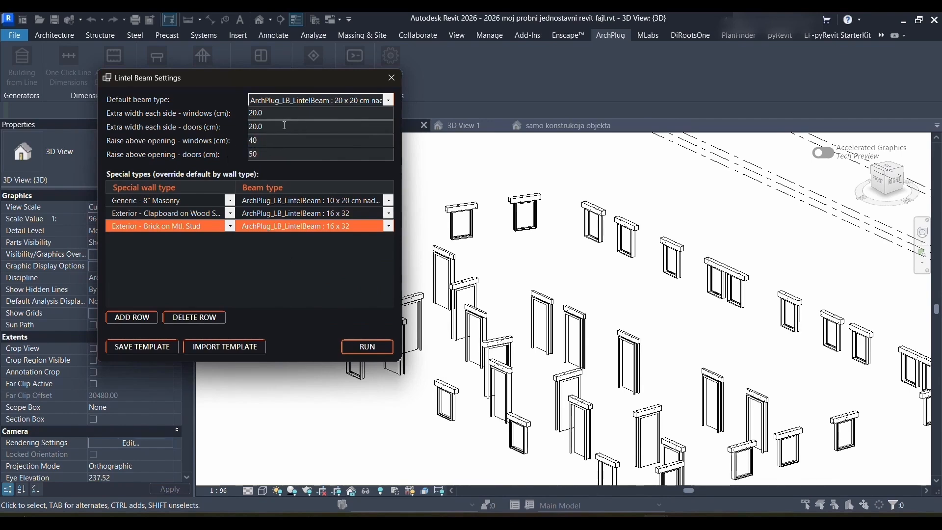
- Save the lintel settings as a template named 1.2 lintel_template.json in the ArchPlug Templates folder
left_click(145, 350)
left_click_drag(292, 60, 317, 55)
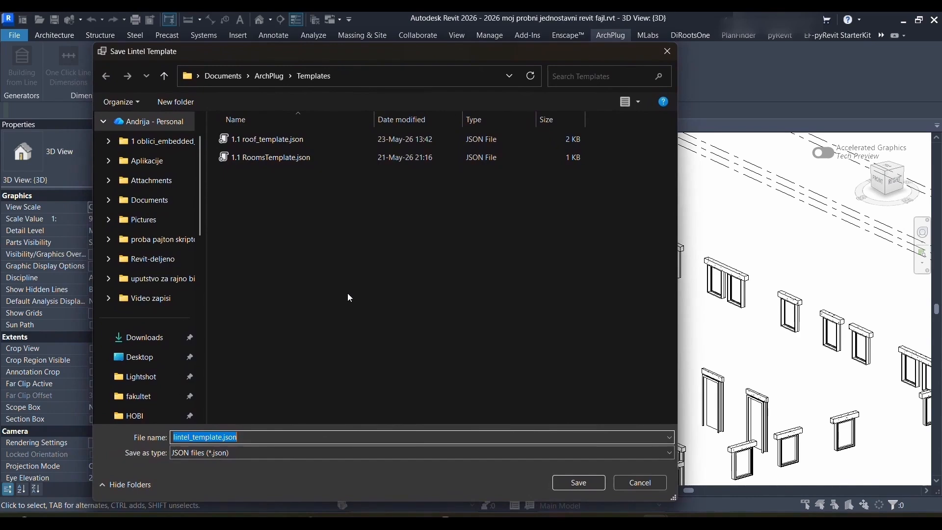
left_click(174, 436)
type("1.2")
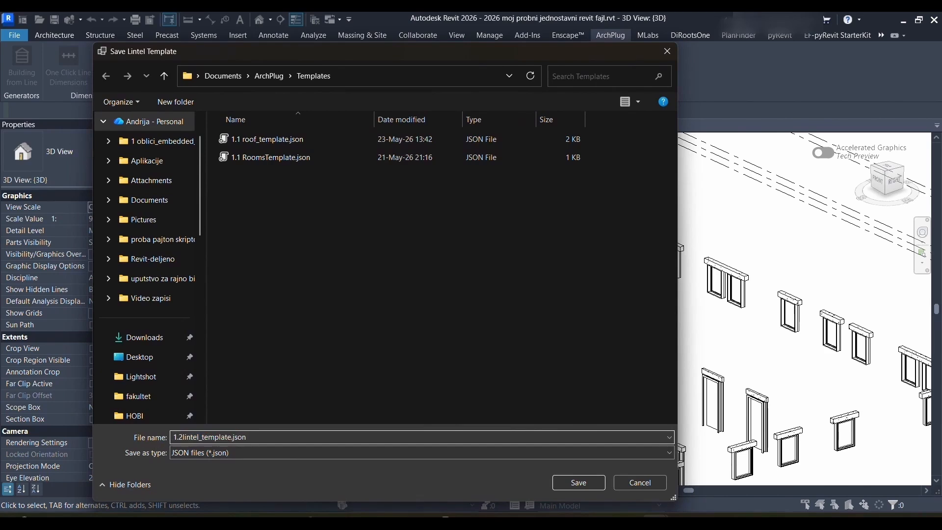
key("BackSpace")
type("1")
key("Return")
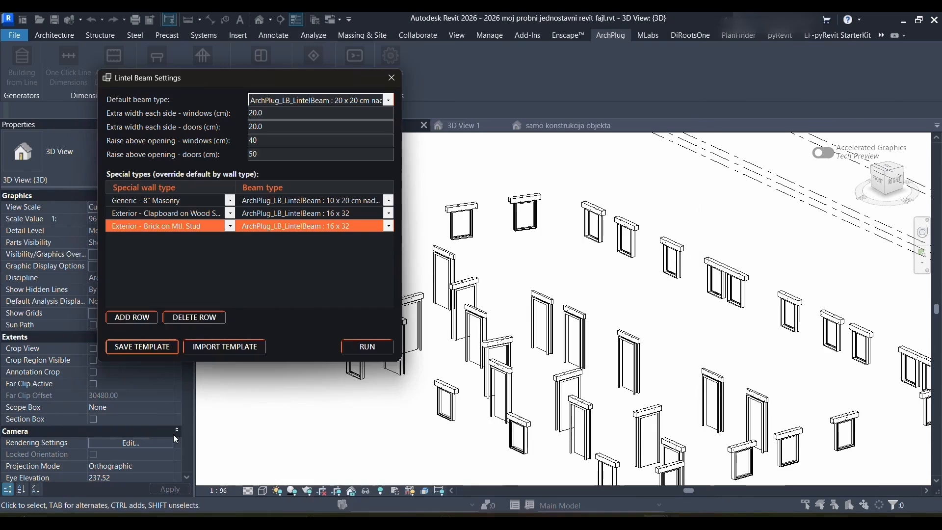
- Close the lintel beam settings and reopen them from the 3D view
left_click_drag(293, 78, 298, 76)
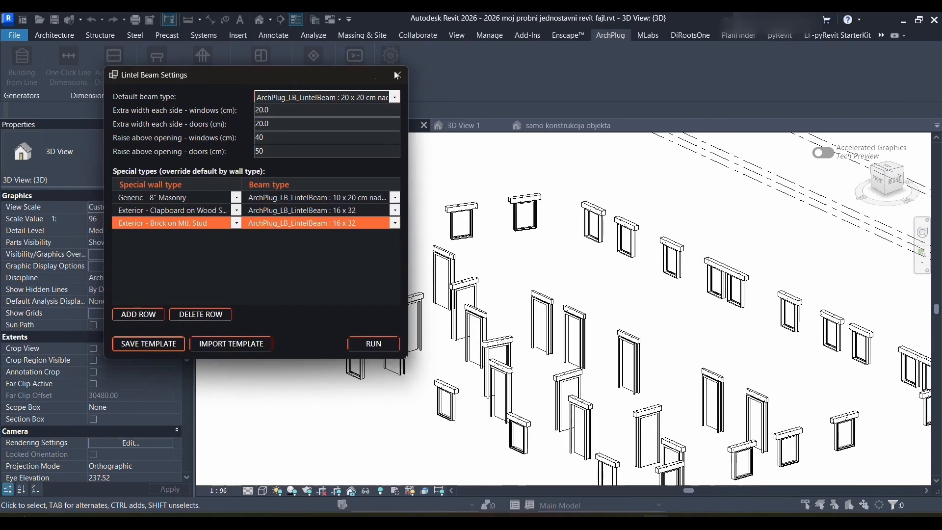
left_click(398, 76)
middle_click_drag(408, 173, 400, 162)
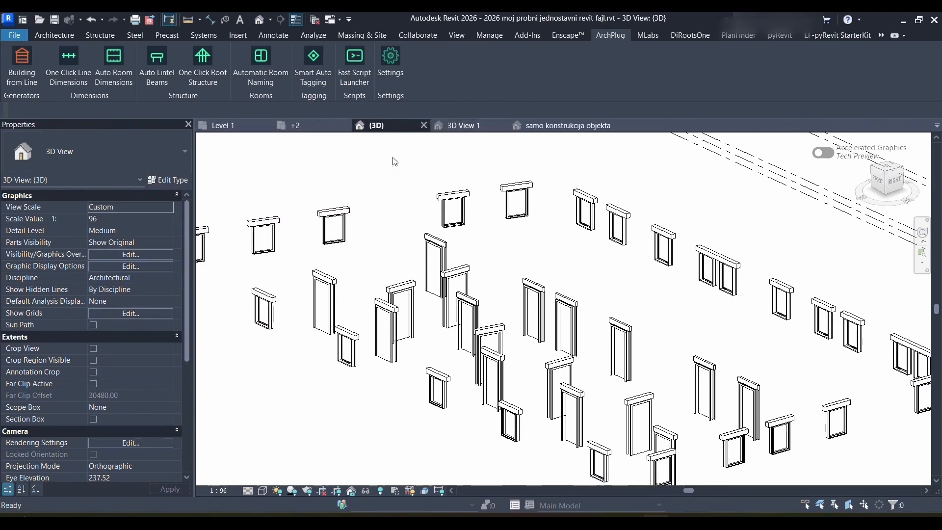
left_click(158, 63)
- Delete the special type rows for Exterior - Clapboard on Wood Stud and Generic - 8" Masonry walls
left_click(406, 256)
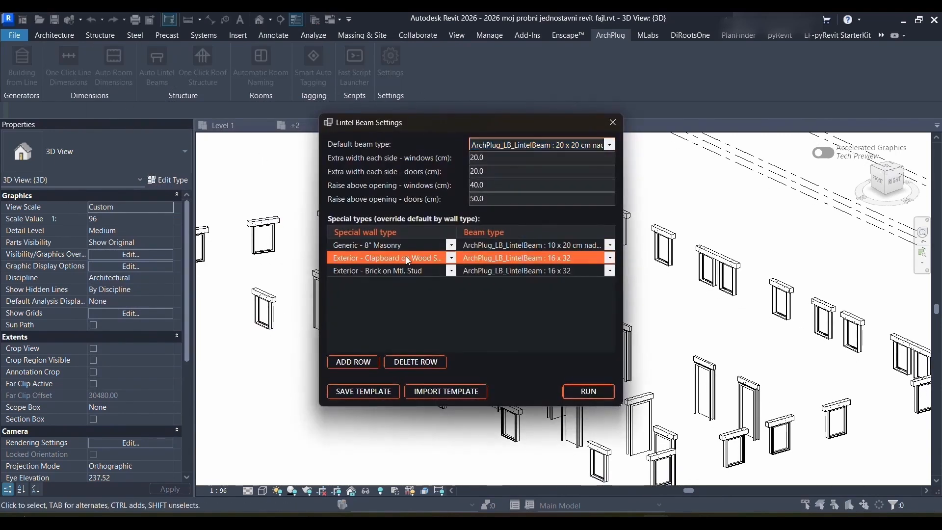
left_click(416, 362)
left_click(385, 246)
left_click(395, 362)
- Set the raise above windows and doors to 0 and the extra width at each side of doors to 0
left_click_drag(489, 185, 457, 204)
type("0.")
type("0")
left_click_drag(489, 171, 449, 176)
type("0")
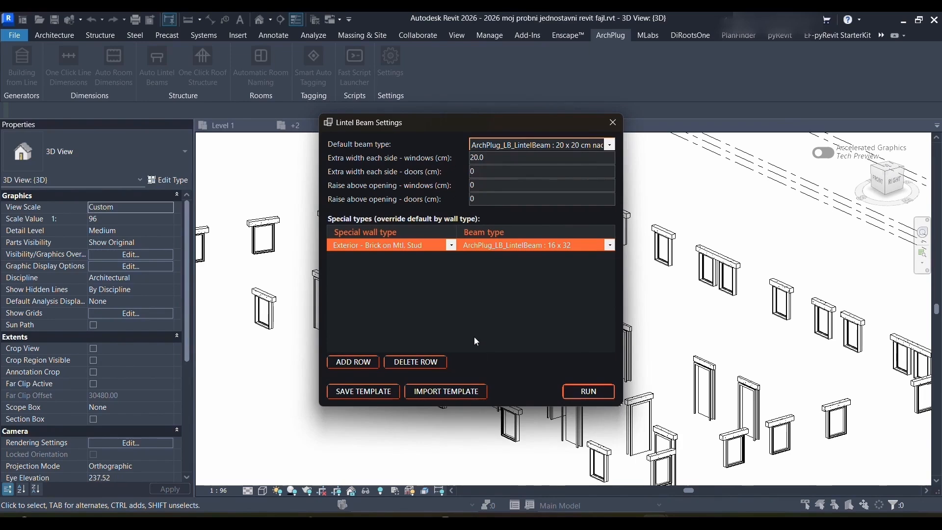
- Import the saved 1.2 lintel_template.json template into the lintel settings and move the dialog aside
left_click(482, 393)
left_click(479, 183)
left_click(759, 488)
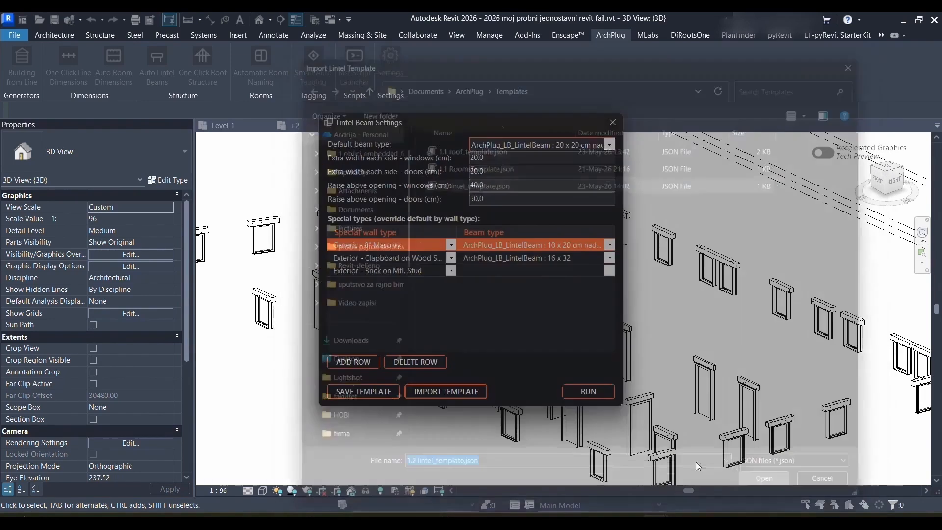
left_click_drag(472, 124, 275, 108)
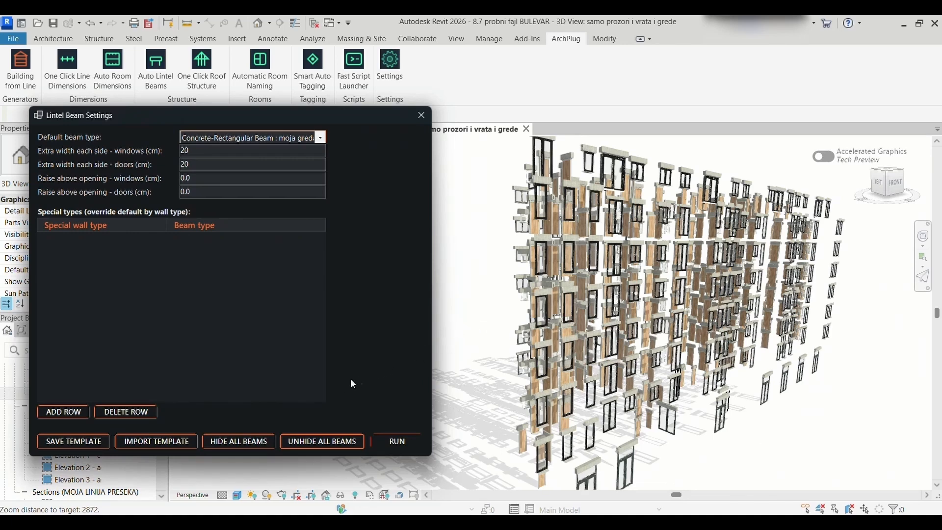
- Hide all lintel beams in the multi-storey building's 3D view and unhide them again
left_click(242, 443)
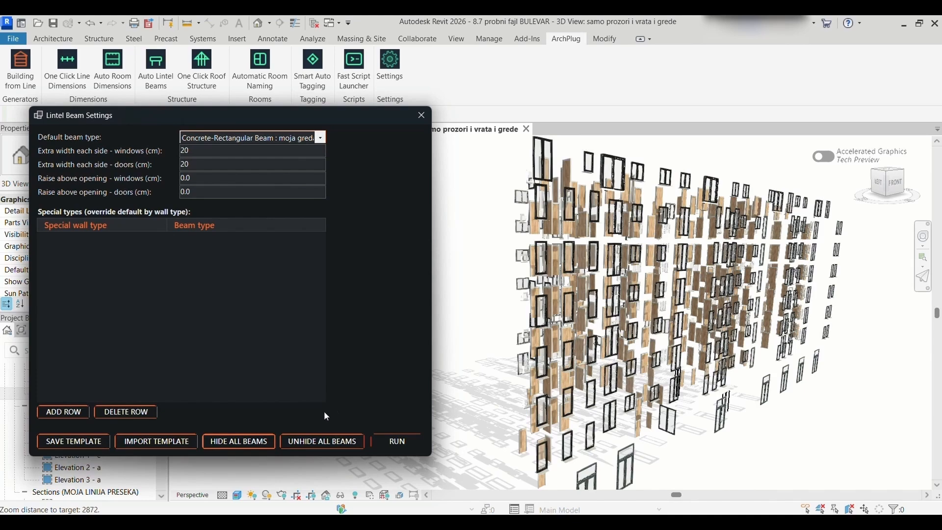
left_click(315, 446)
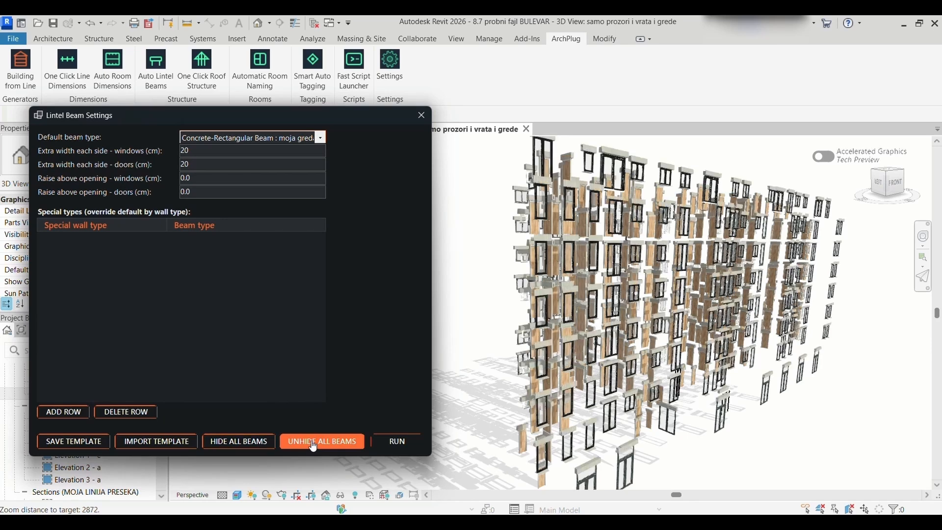